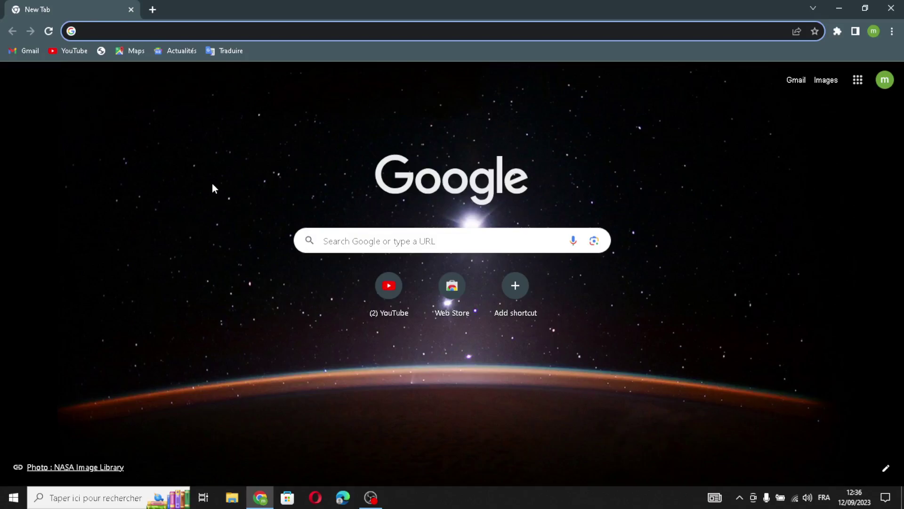
# Search Google for 'shopify' and follow the sponsored Shopify link to its free-trial page.
pyautogui.write('s')
pyautogui.press('Down')
pyautogui.click(224, 77)
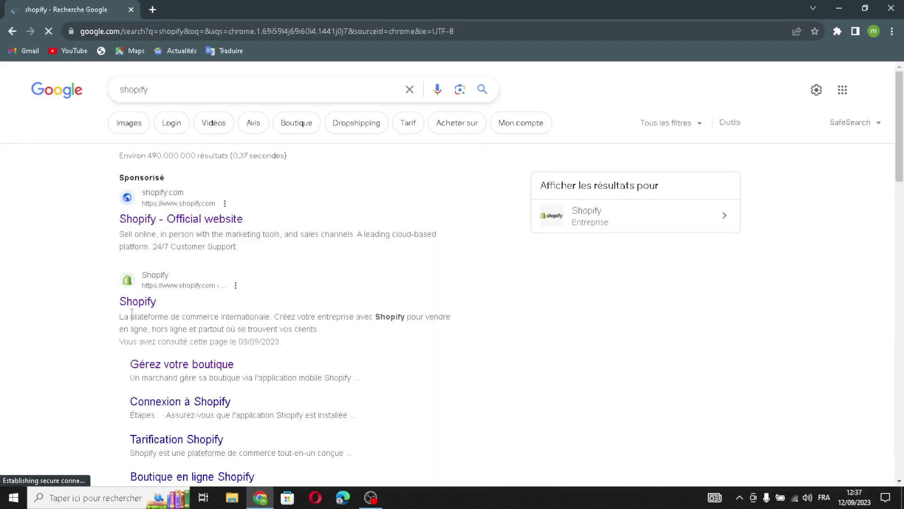
pyautogui.click(148, 228)
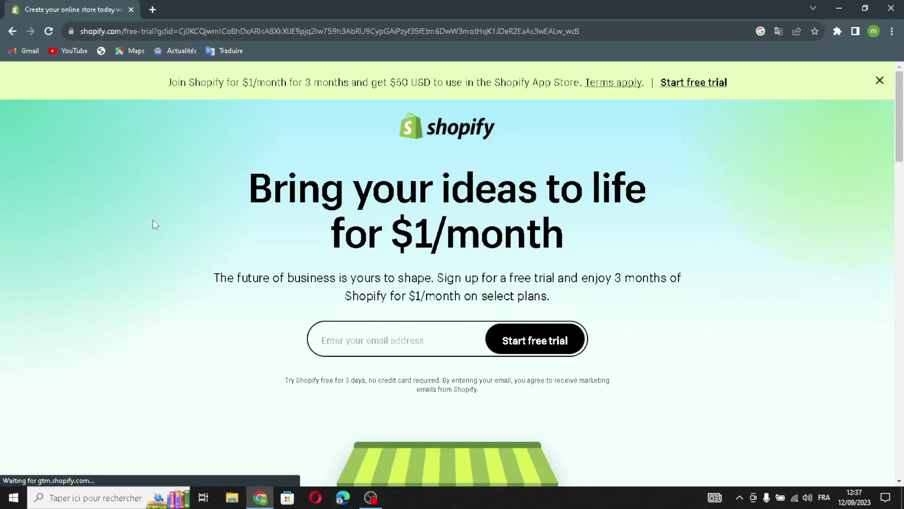
# Start a Shopify free trial using the saved account e-mail address.
pyautogui.click(408, 343)
pyautogui.click(429, 371)
pyautogui.click(514, 348)
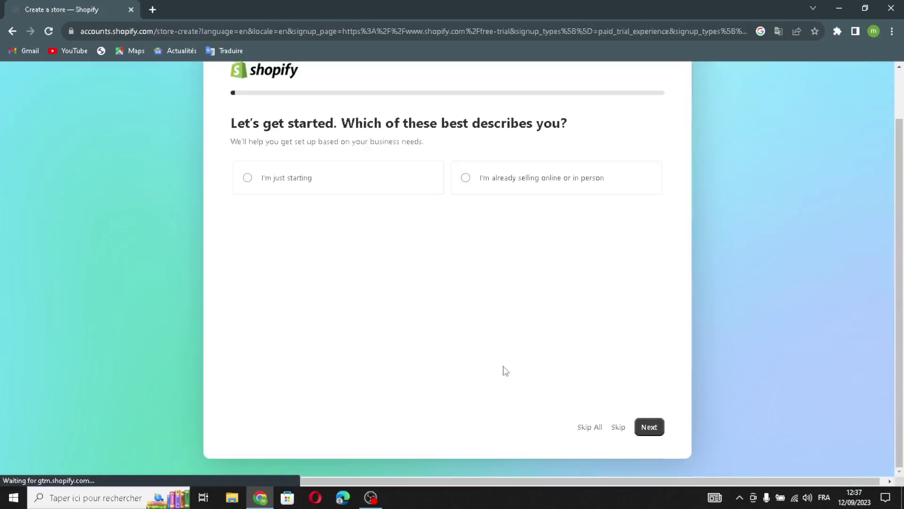
# Skip the setup questions, keep Morocco as business location, and choose the account.
pyautogui.click(576, 427)
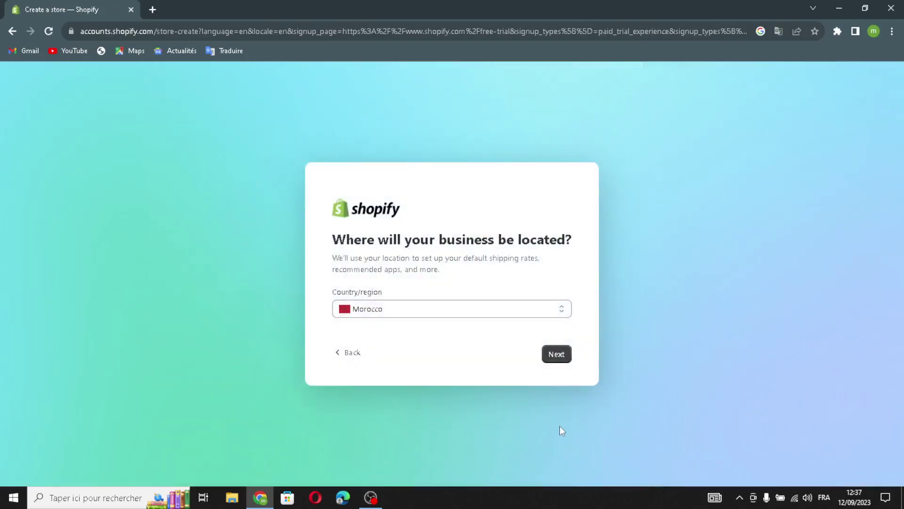
pyautogui.click(548, 357)
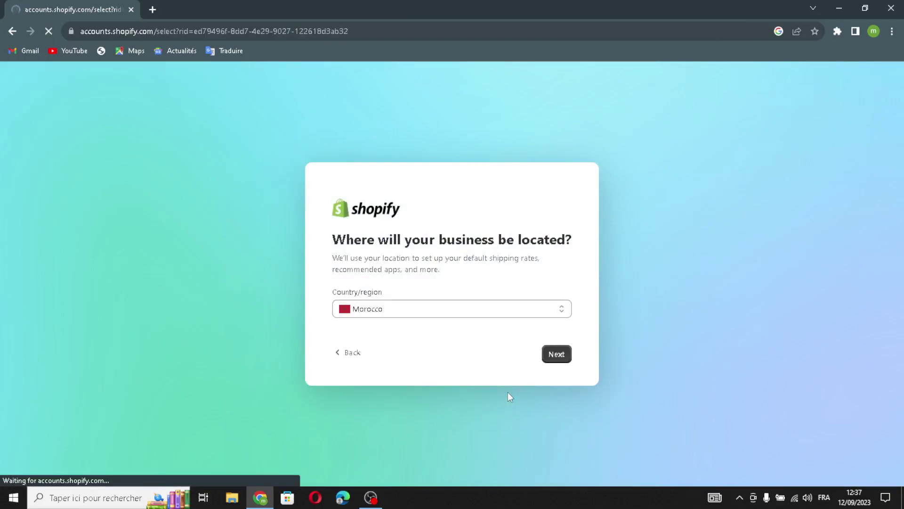
pyautogui.click(464, 294)
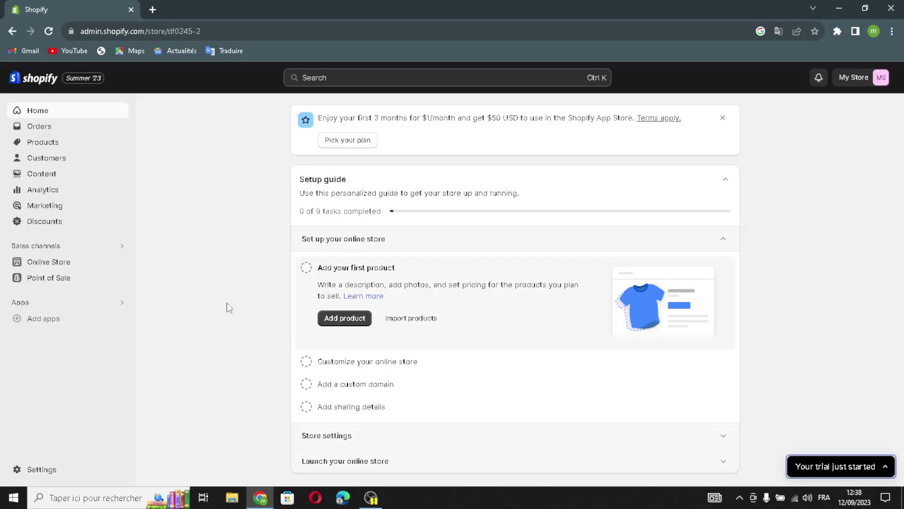
# Open Online Store under Sales channels to reach the Themes page.
pyautogui.click(86, 264)
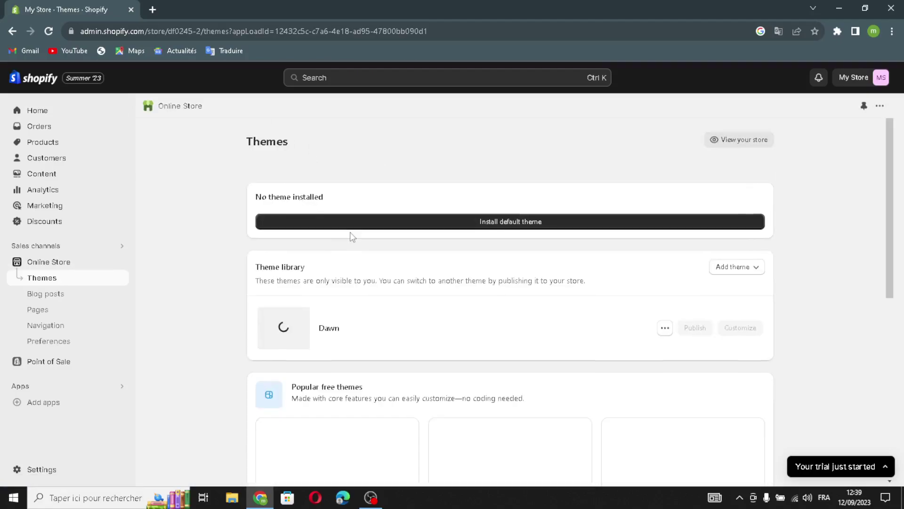
# Add the free Dawn theme from Popular free themes and open it in the theme editor.
pyautogui.scroll(-3, 374, 259)
pyautogui.scroll(-2, 375, 258)
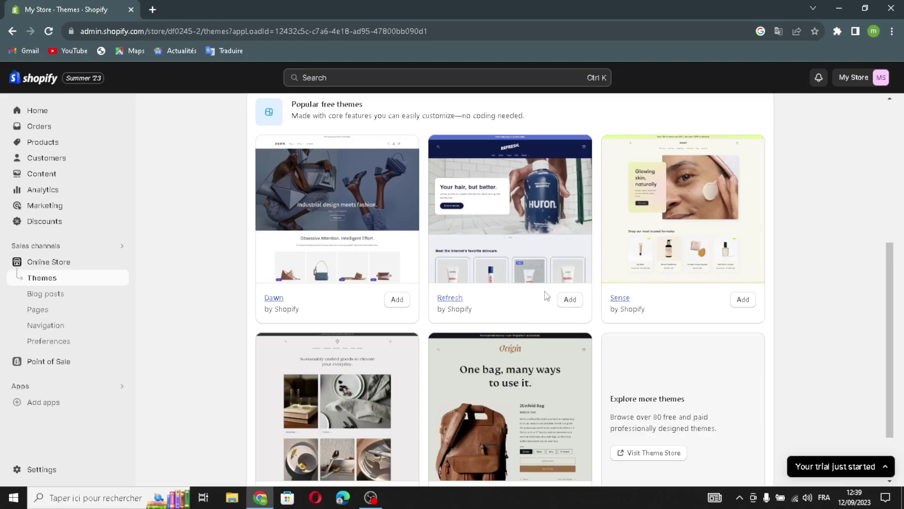
pyautogui.click(400, 304)
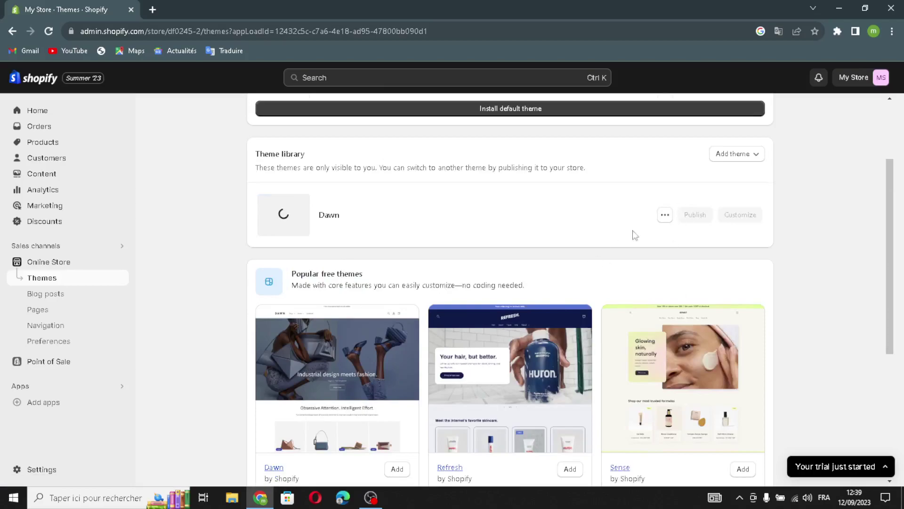
pyautogui.scroll(1, 571, 294)
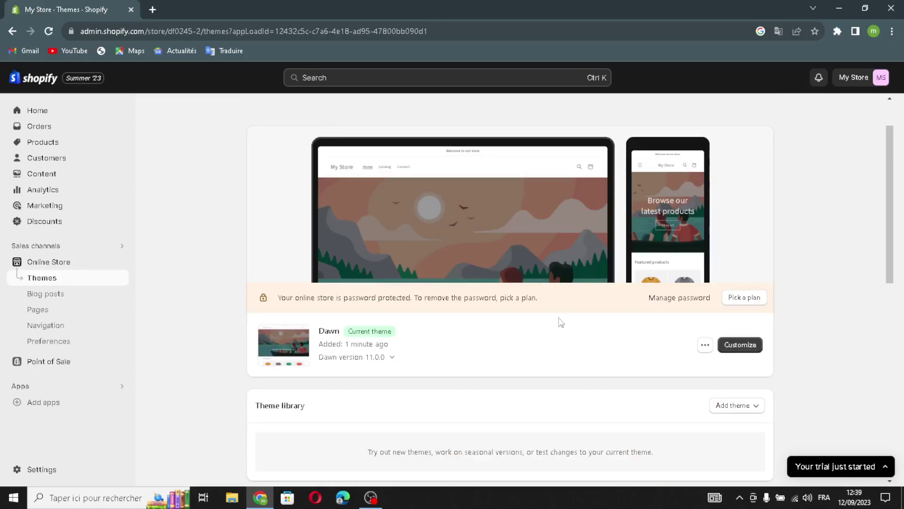
pyautogui.click(740, 346)
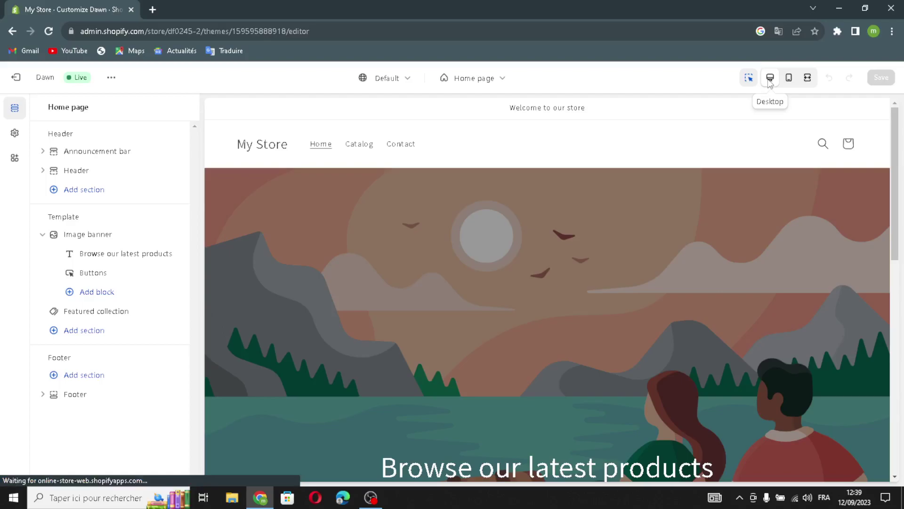
# Check the home page in mobile and full-width previews, return to desktop, then open Announcement bar.
pyautogui.click(789, 81)
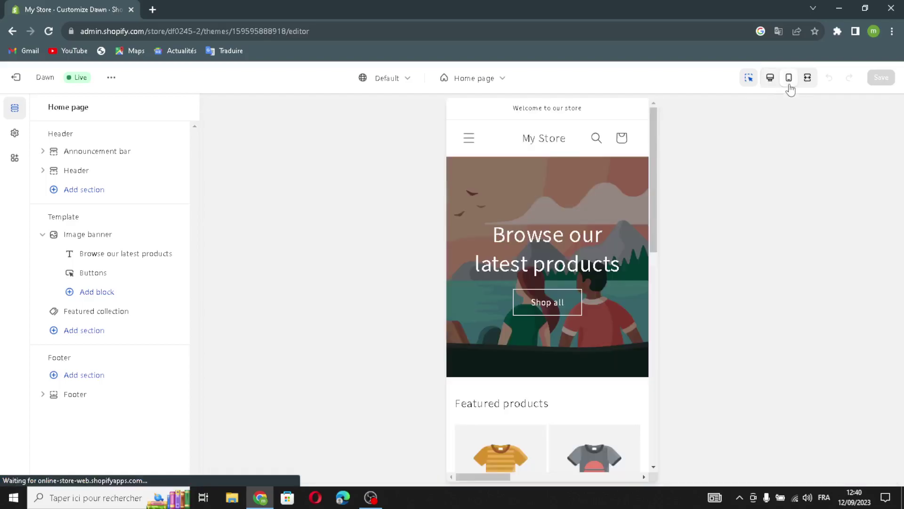
pyautogui.scroll(-5, 627, 282)
pyautogui.scroll(5, 628, 282)
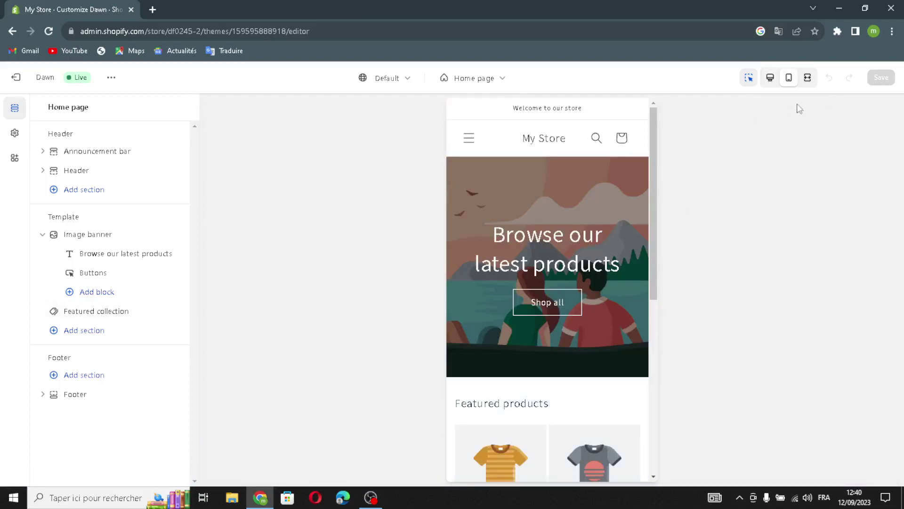
pyautogui.click(807, 77)
pyautogui.scroll(-5, 433, 335)
pyautogui.scroll(5, 432, 335)
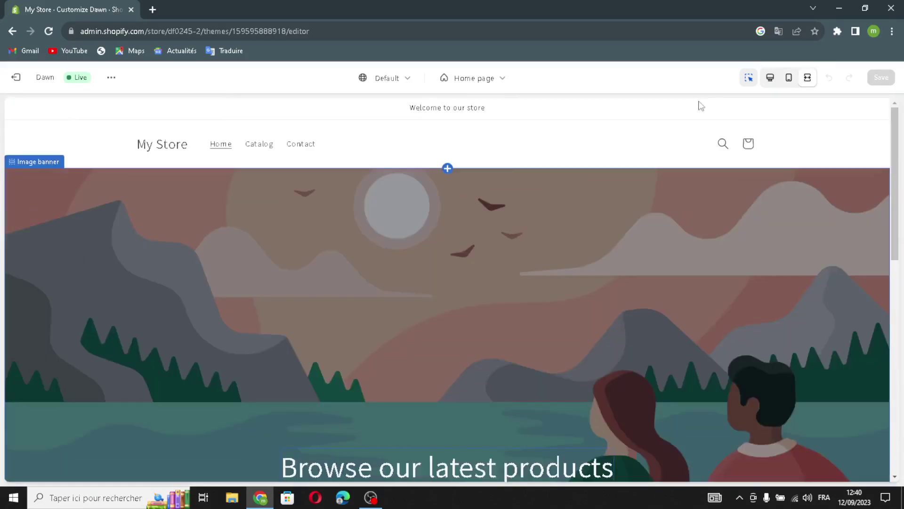
pyautogui.click(770, 78)
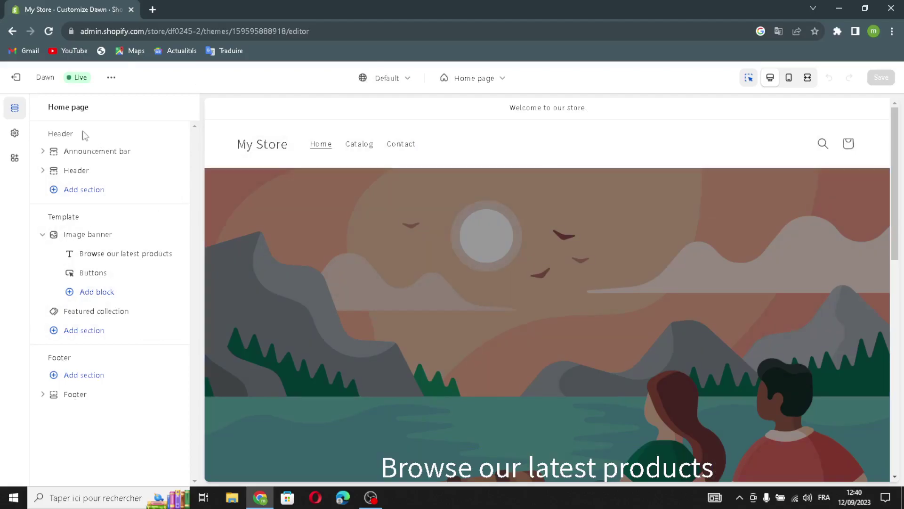
pyautogui.click(100, 158)
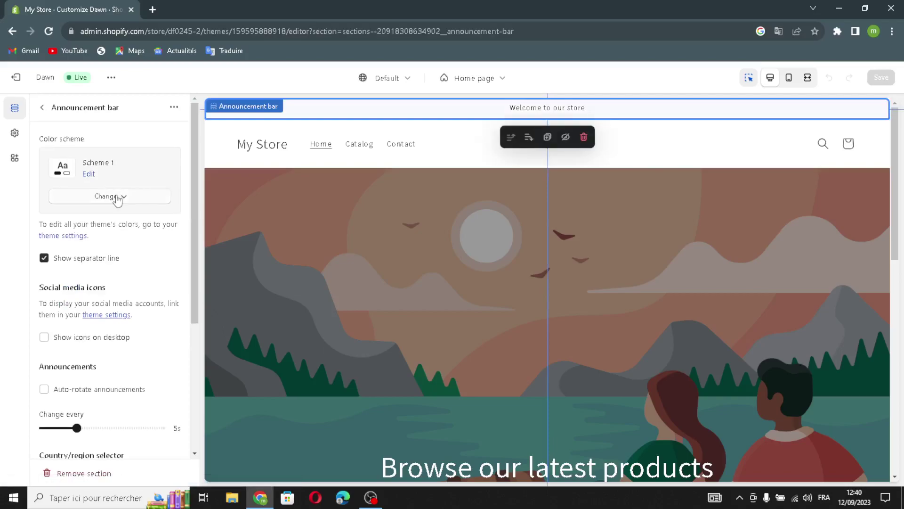
# Keep Scheme 1 and enable auto-rotate, country/region selector and language selector on the announcement bar.
pyautogui.click(110, 199)
pyautogui.click(85, 199)
pyautogui.click(44, 390)
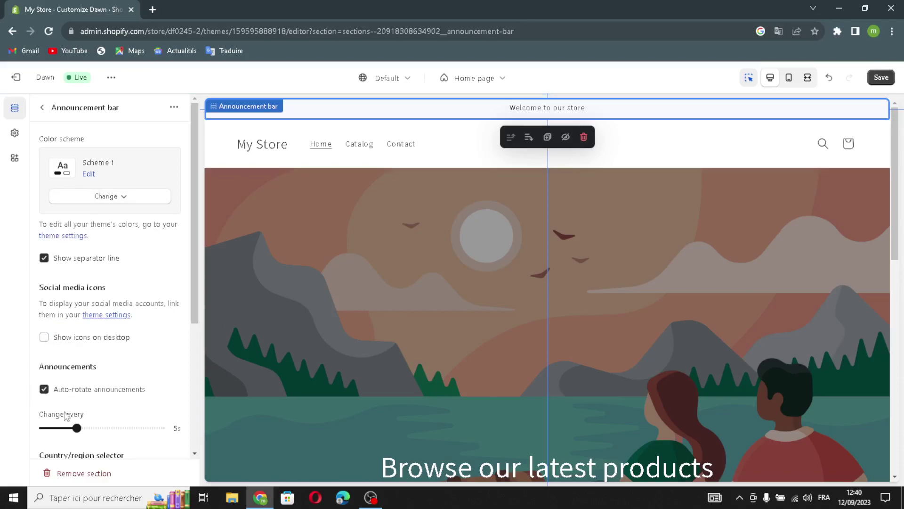
pyautogui.scroll(-2, 69, 429)
pyautogui.click(44, 391)
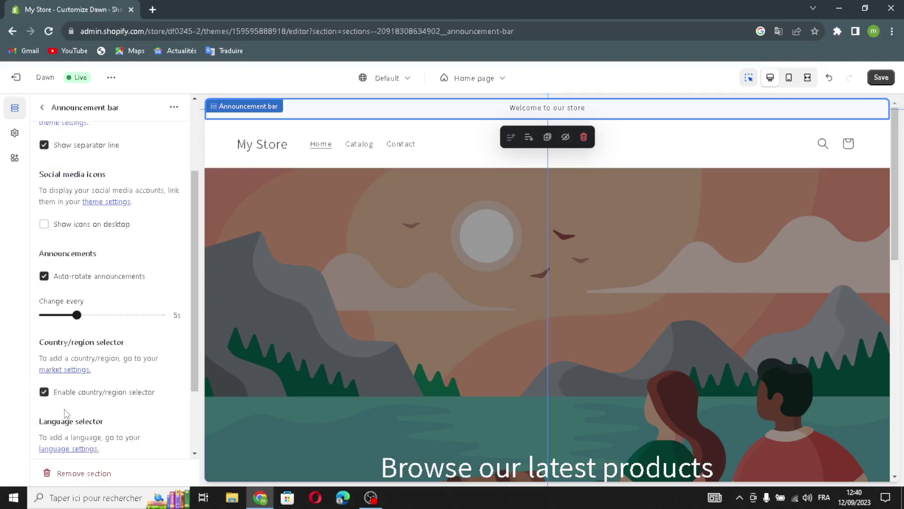
pyautogui.scroll(-2, 66, 414)
pyautogui.click(43, 377)
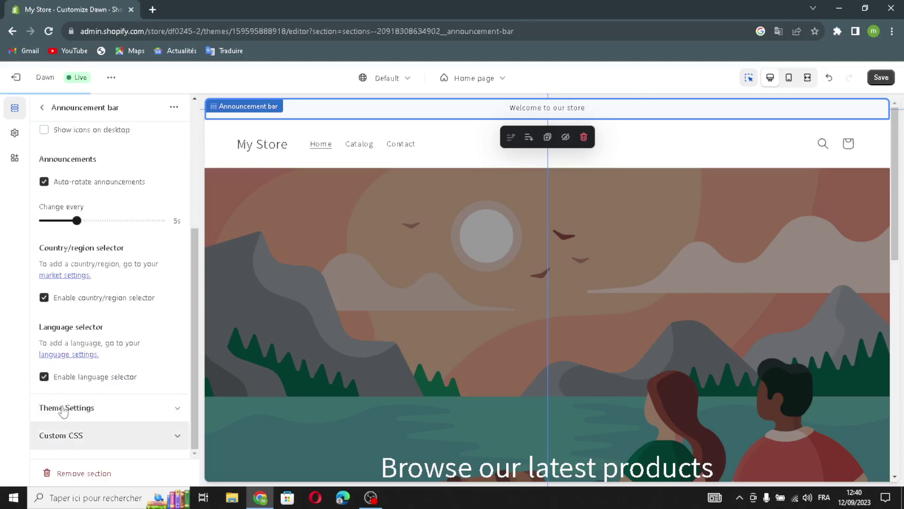
pyautogui.scroll(4, 34, 143)
pyautogui.click(42, 107)
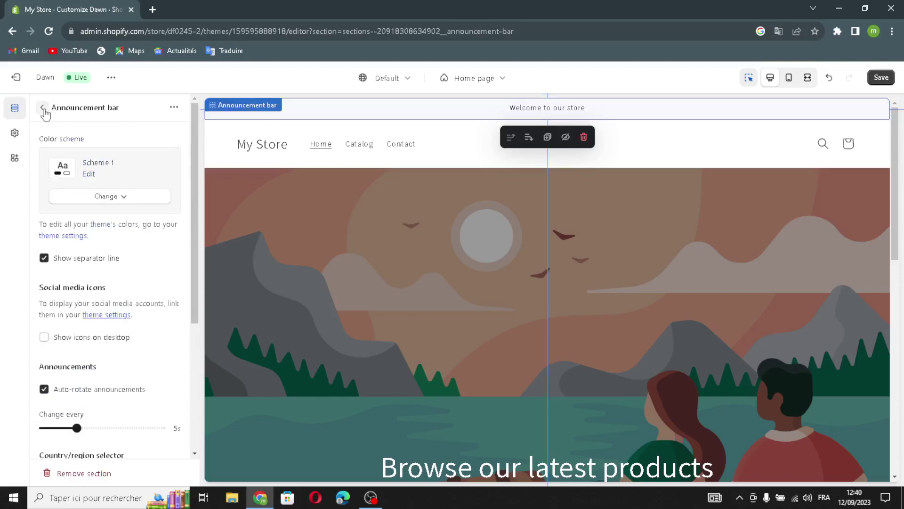
pyautogui.click(85, 170)
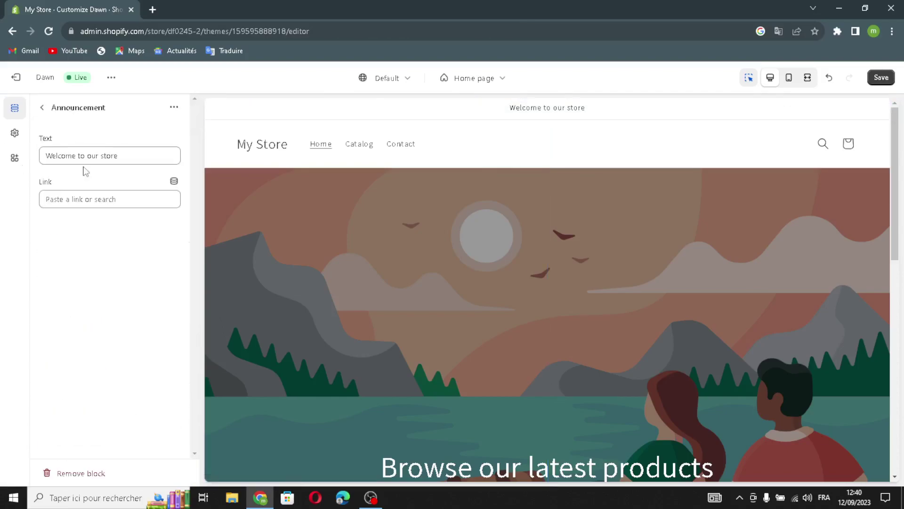
# Link the announcement to Collections > All collections, then go to the Header section.
pyautogui.moveTo(118, 156); pyautogui.dragTo(91, 176)
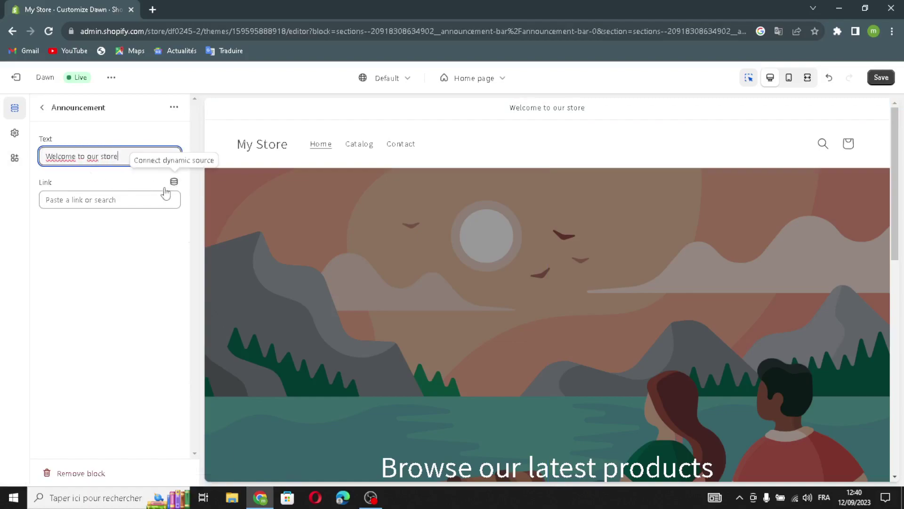
pyautogui.click(141, 200)
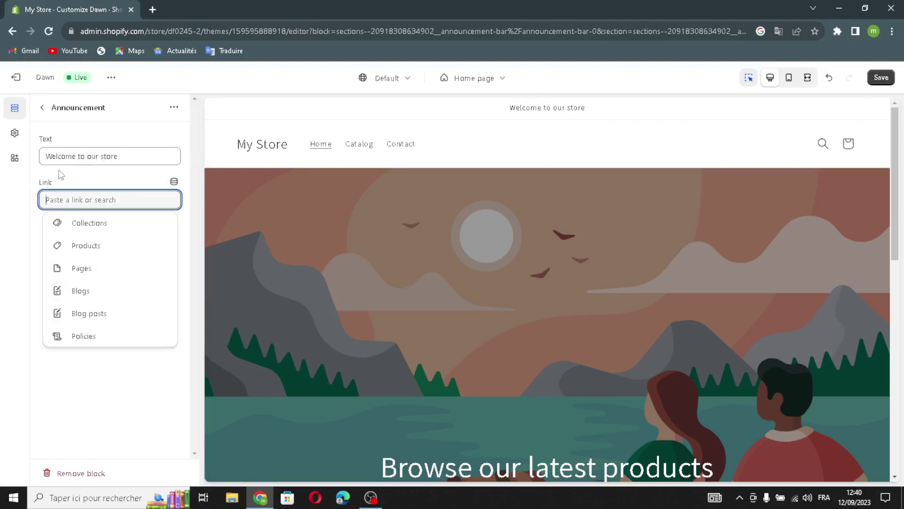
pyautogui.click(80, 225)
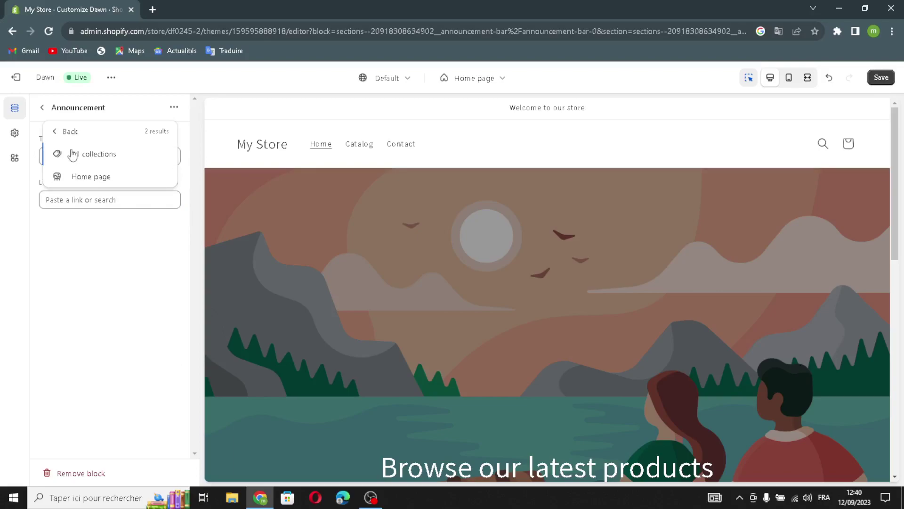
pyautogui.click(72, 154)
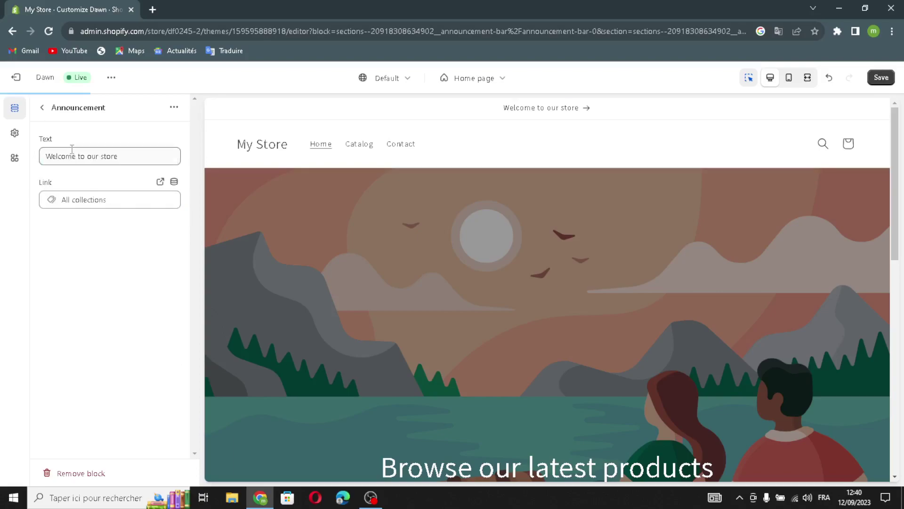
pyautogui.click(40, 108)
pyautogui.click(70, 209)
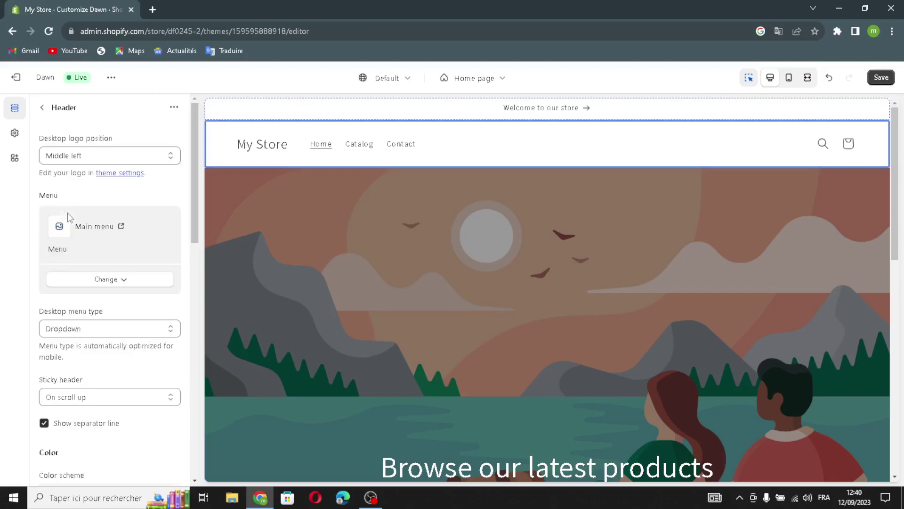
# Keep logo Middle left and Main menu, set Mega menu, keep sticky header On scroll up.
pyautogui.click(80, 160)
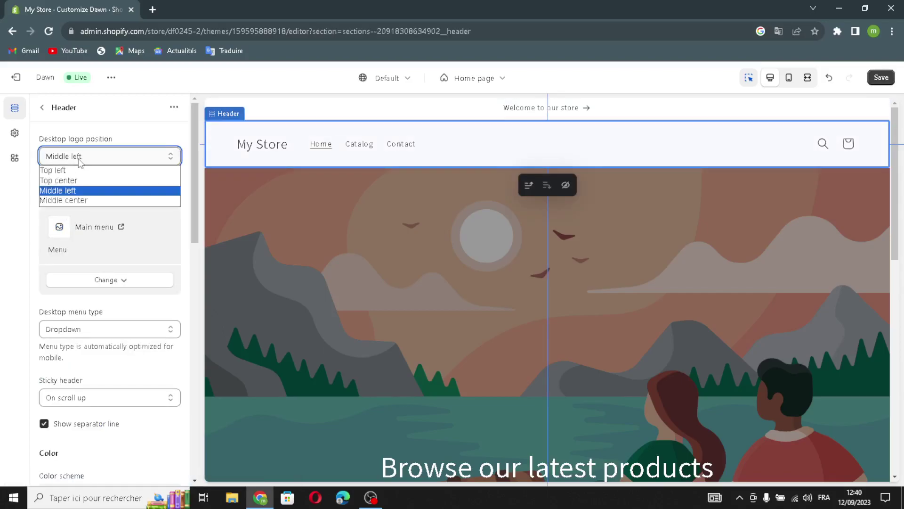
pyautogui.click(76, 190)
pyautogui.click(94, 285)
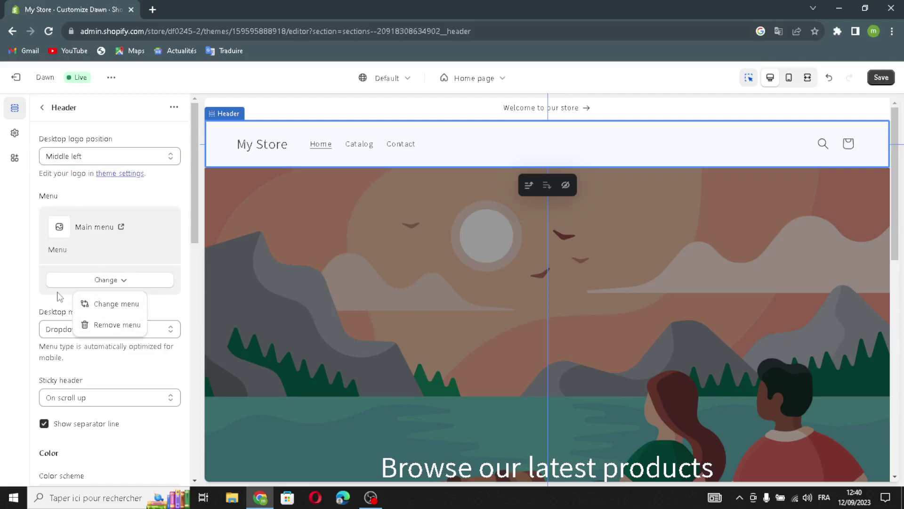
pyautogui.click(72, 310)
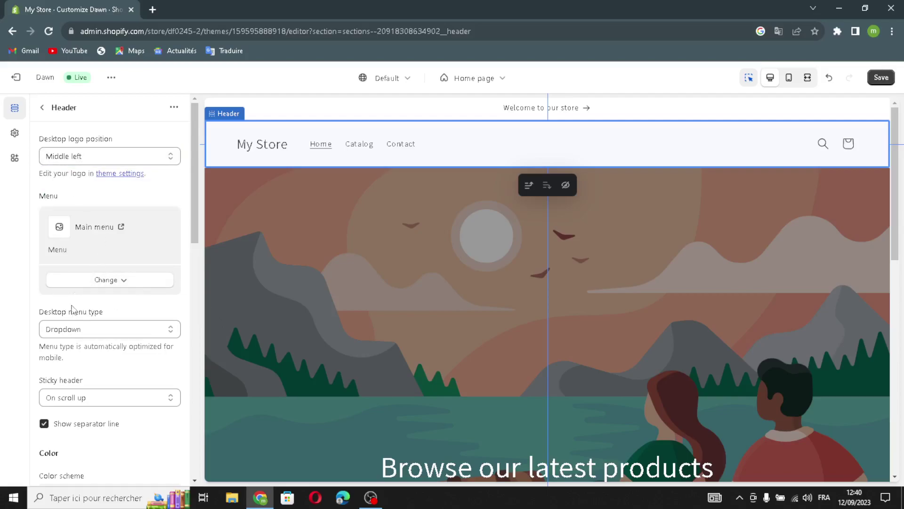
pyautogui.click(64, 332)
pyautogui.click(68, 354)
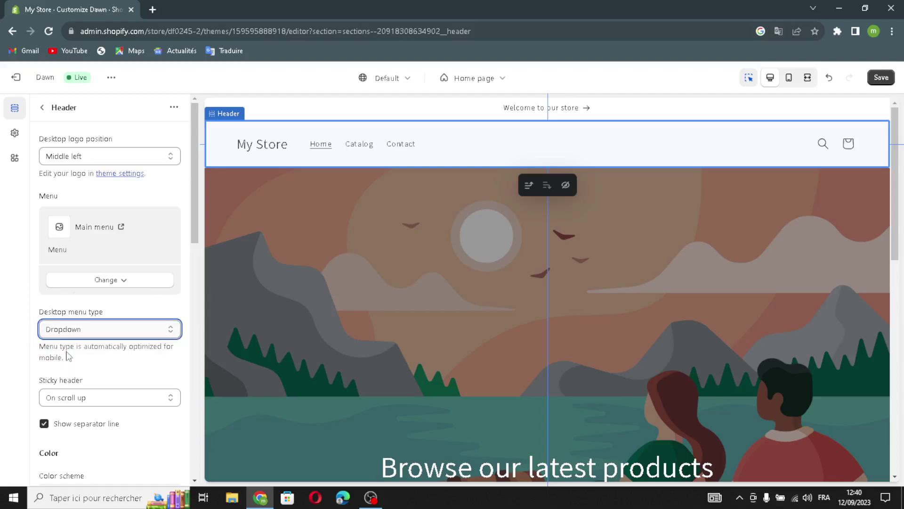
pyautogui.click(61, 397)
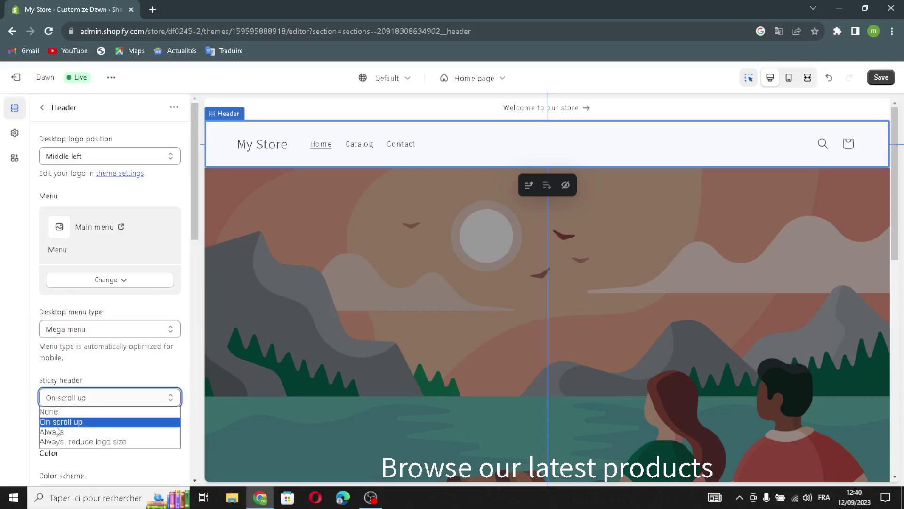
pyautogui.click(56, 421)
# Keep the mobile logo position centred and expand the header's Theme Settings group.
pyautogui.scroll(-2, 94, 415)
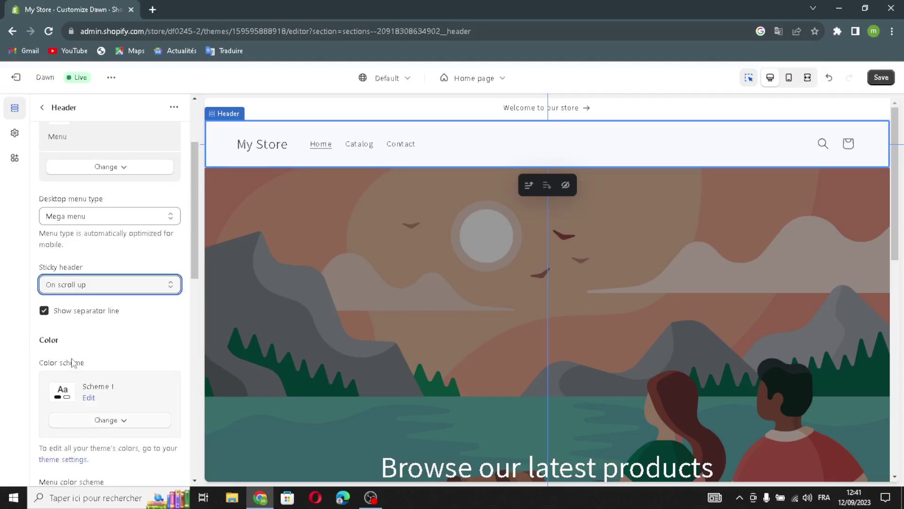
pyautogui.scroll(-2, 73, 362)
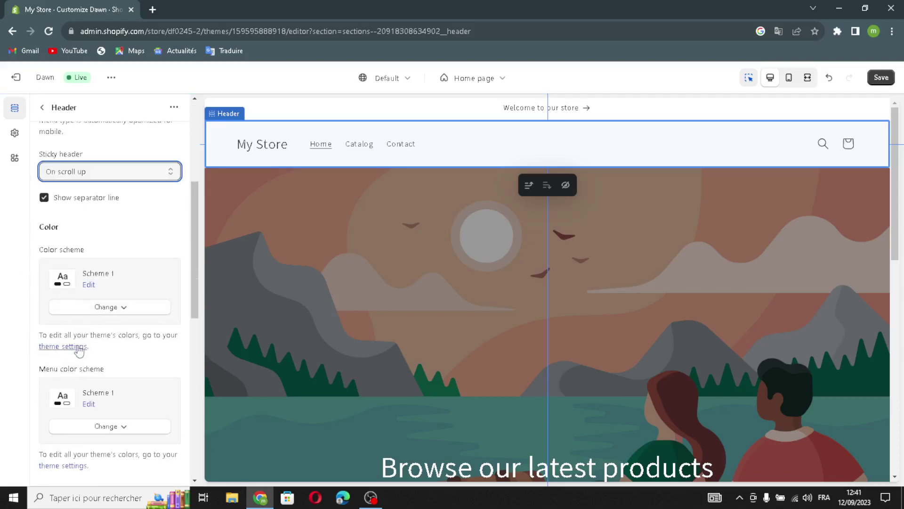
pyautogui.scroll(-4, 75, 377)
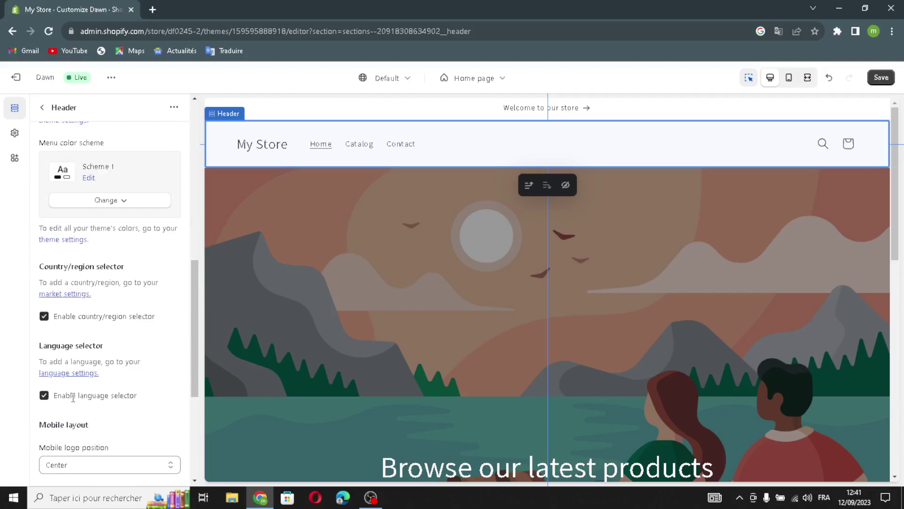
pyautogui.scroll(-1, 73, 397)
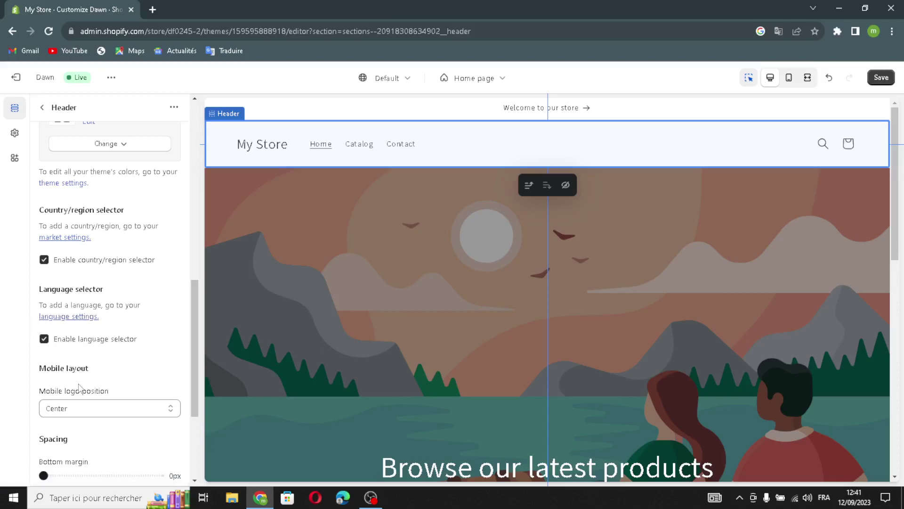
pyautogui.scroll(-1, 79, 384)
pyautogui.click(62, 354)
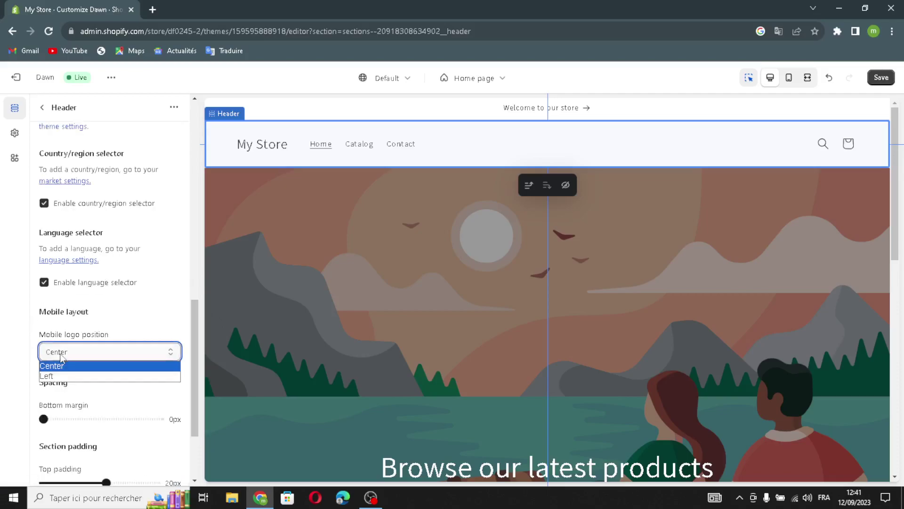
pyautogui.click(62, 365)
pyautogui.scroll(-1, 88, 405)
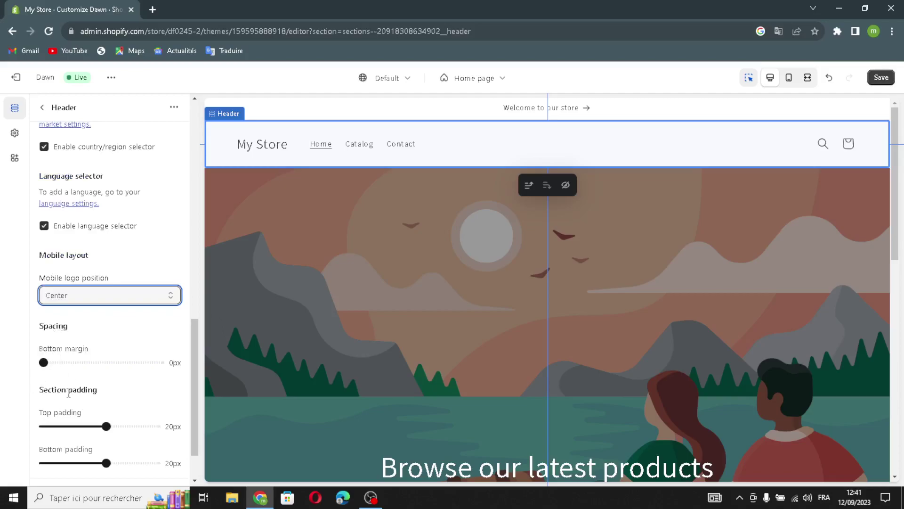
pyautogui.scroll(-1, 68, 393)
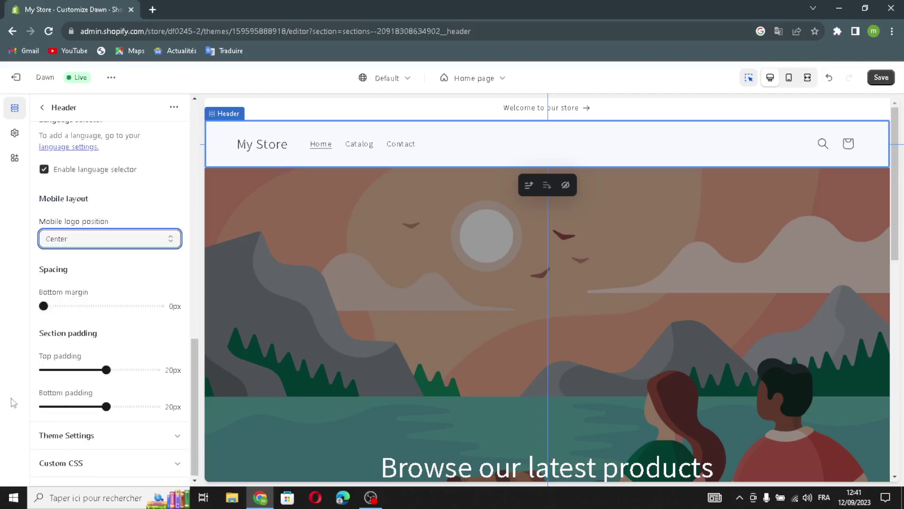
pyautogui.click(63, 430)
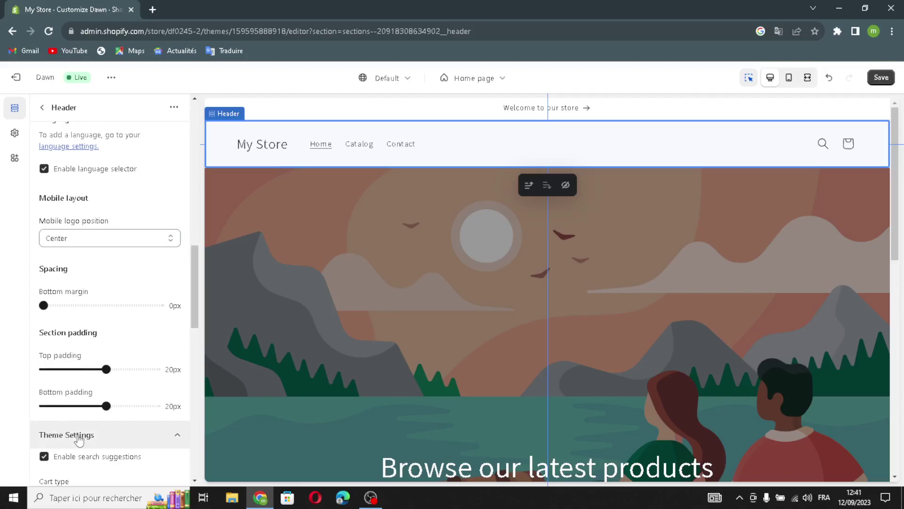
# Open the header Logo image picker, find no images yet, and open a new browser tab.
pyautogui.scroll(-2, 115, 457)
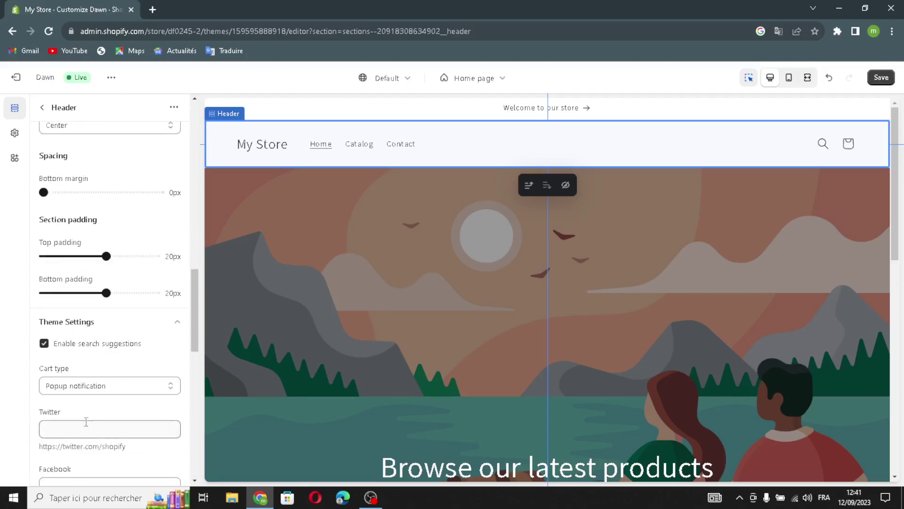
pyautogui.scroll(-1, 87, 414)
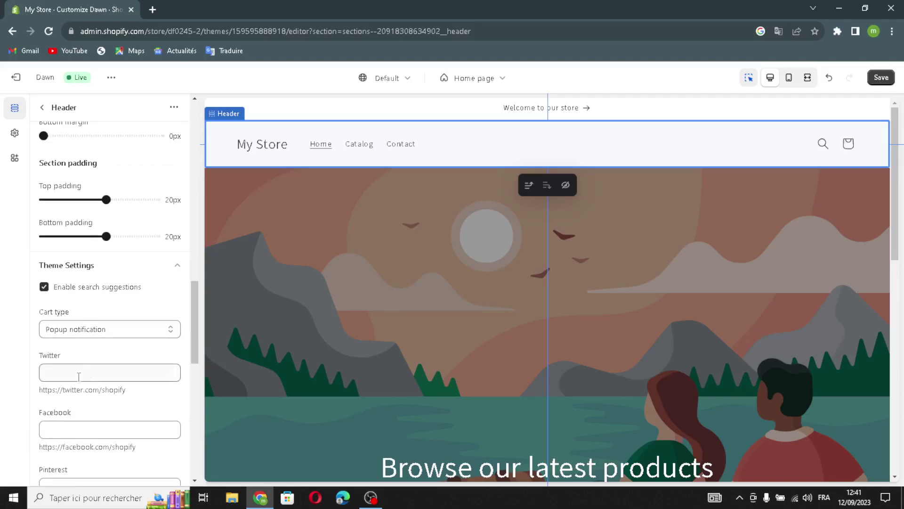
pyautogui.scroll(-2, 83, 299)
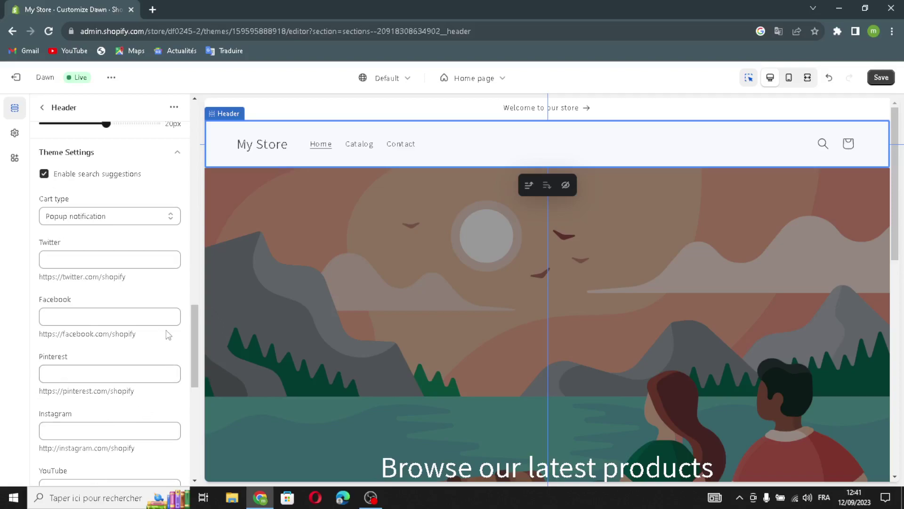
pyautogui.scroll(-8, 168, 336)
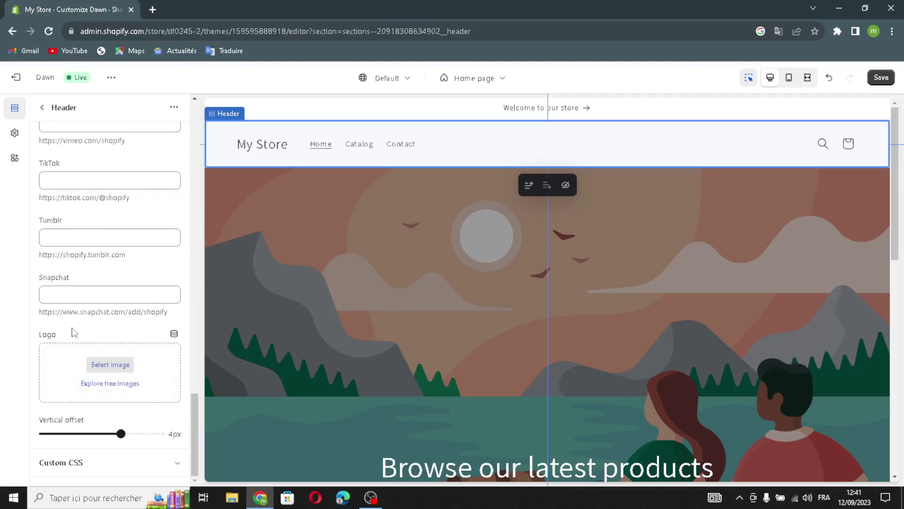
pyautogui.click(110, 365)
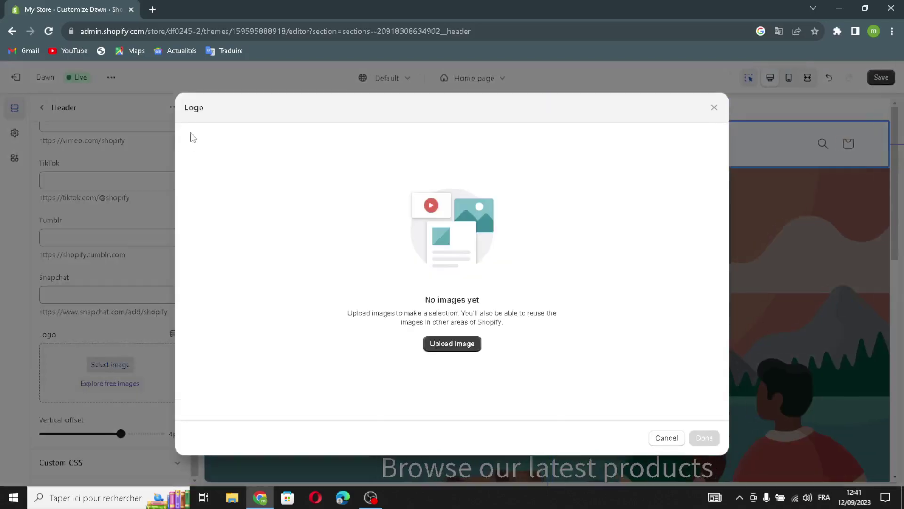
pyautogui.click(156, 12)
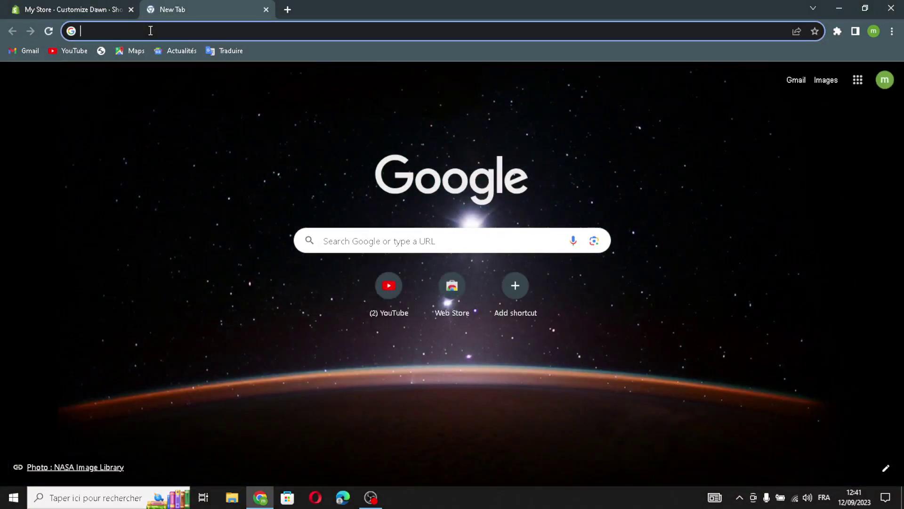
# Search Google Images for 'printable educational worksheets logo'.
pyautogui.write('print')
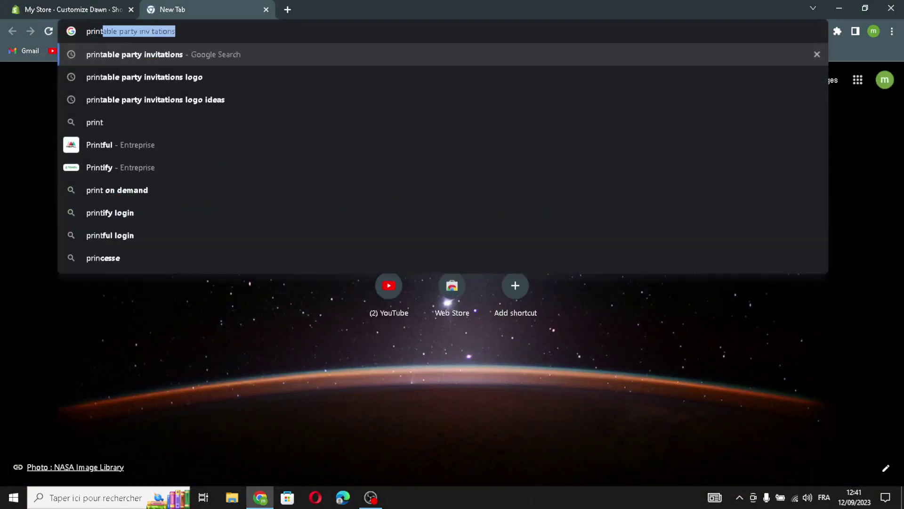
pyautogui.write('able edu')
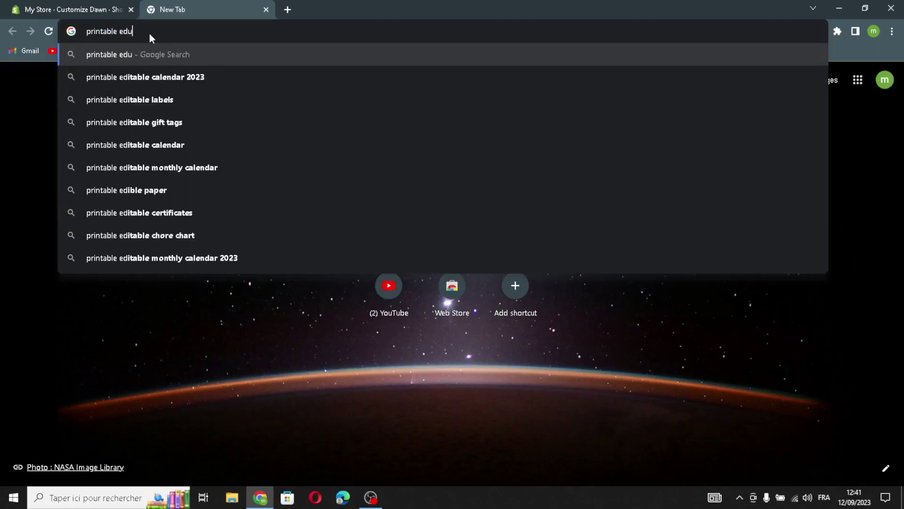
pyautogui.write('catio')
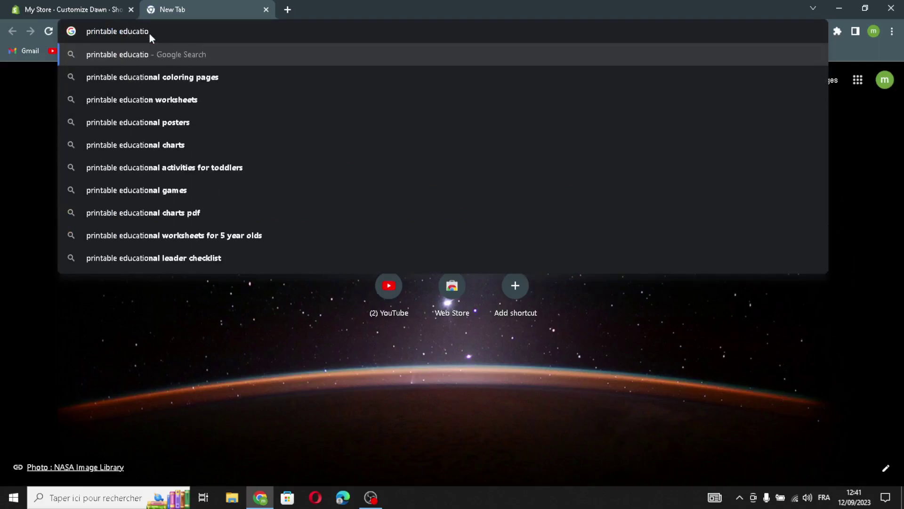
pyautogui.write('nal')
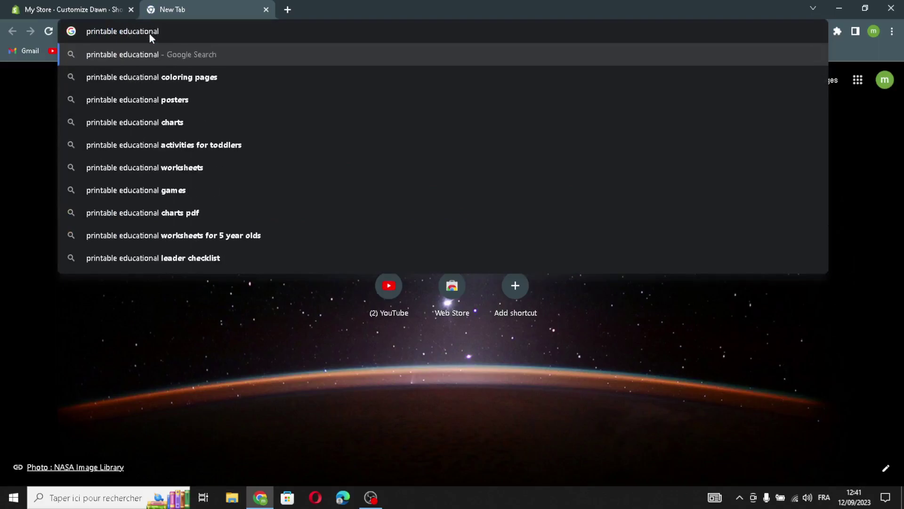
pyautogui.write(' work')
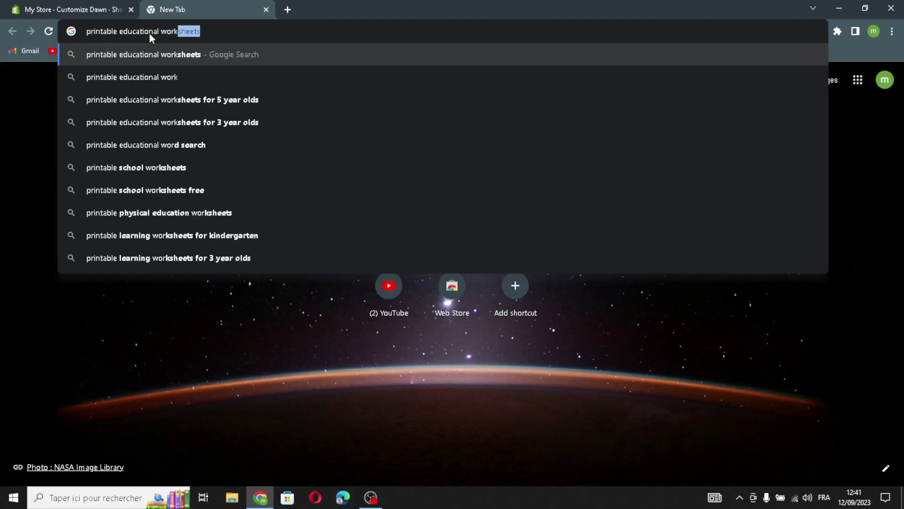
pyautogui.write('sheets')
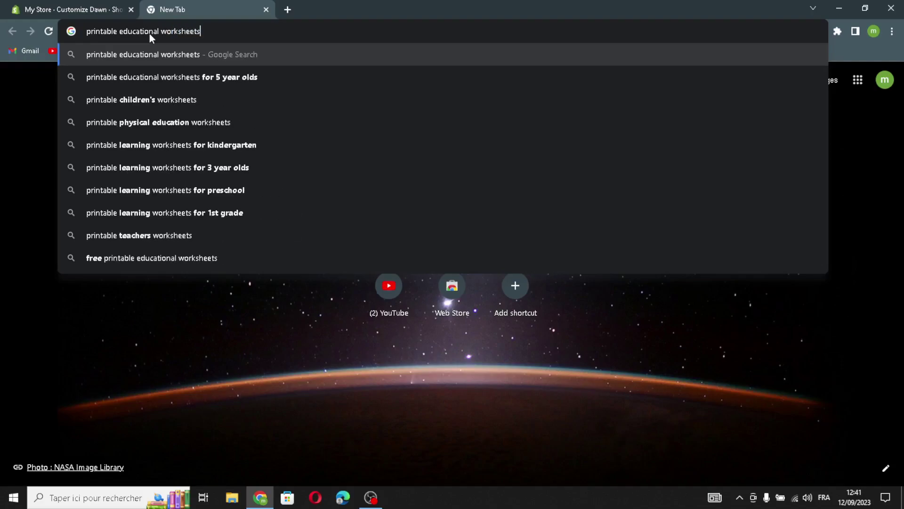
pyautogui.write(' logo')
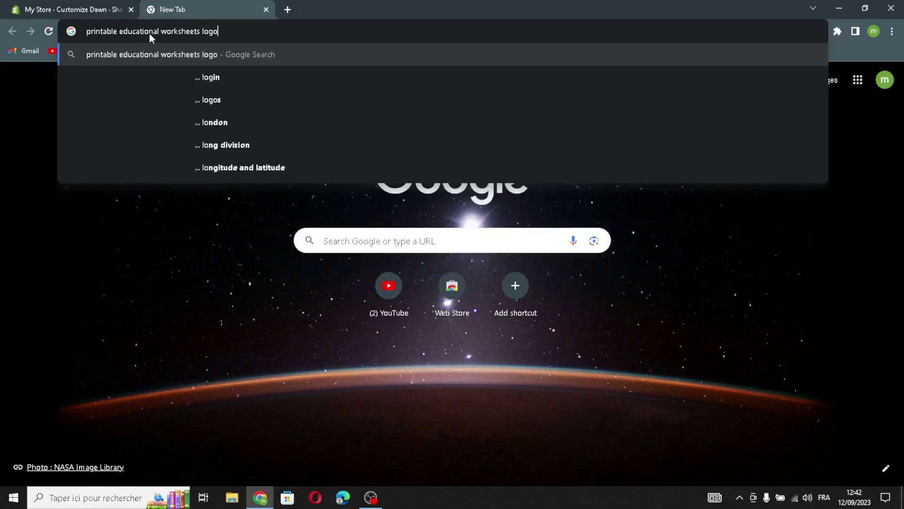
pyautogui.press('Return')
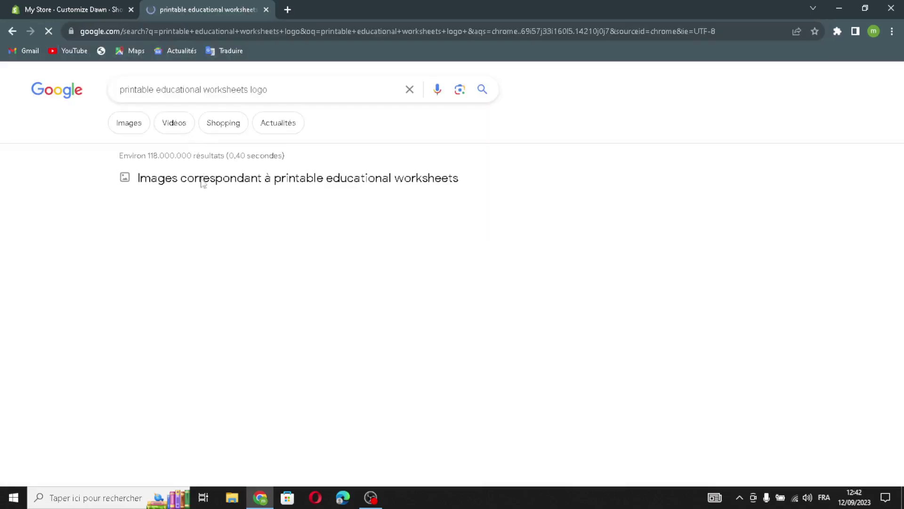
pyautogui.click(134, 126)
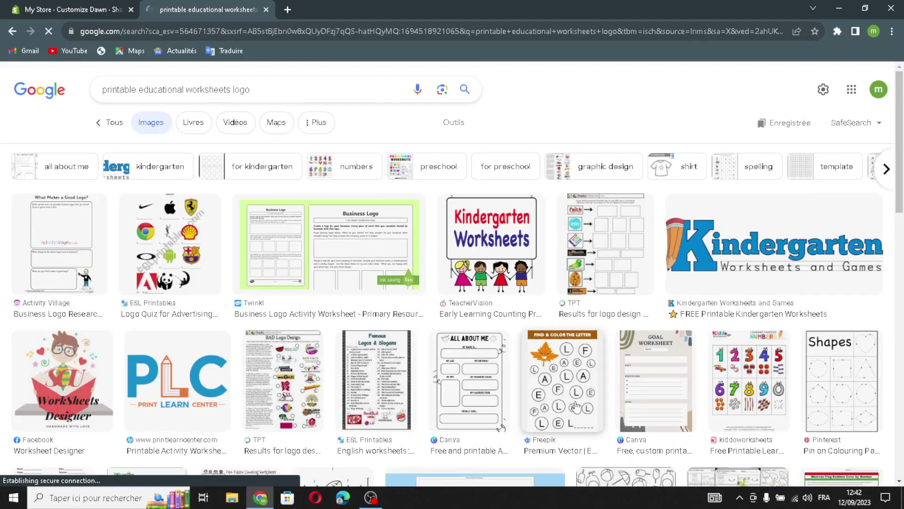
# Drag the PLC Print Learn Center logo thumbnail into Shopify's image library to upload it.
pyautogui.scroll(-5, 576, 406)
pyautogui.scroll(-12, 576, 406)
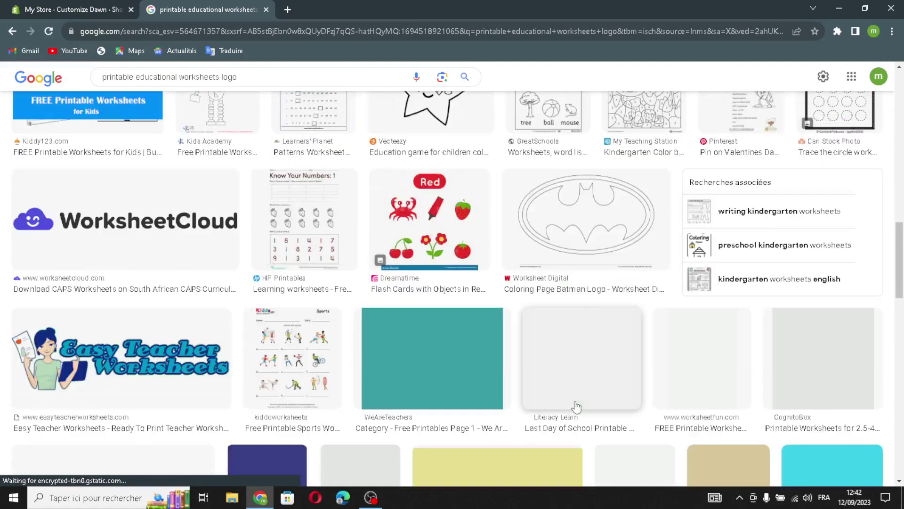
pyautogui.scroll(-1, 576, 405)
pyautogui.scroll(-4, 577, 406)
pyautogui.scroll(15, 576, 406)
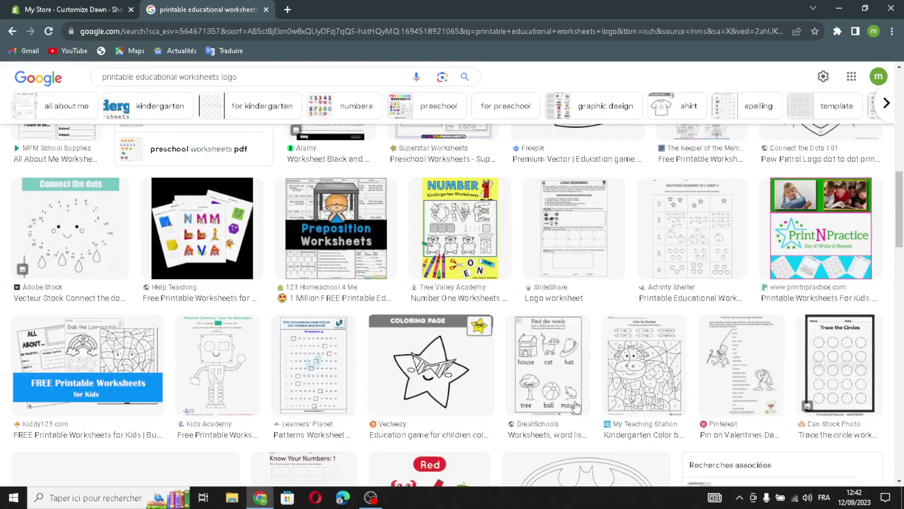
pyautogui.scroll(2, 563, 408)
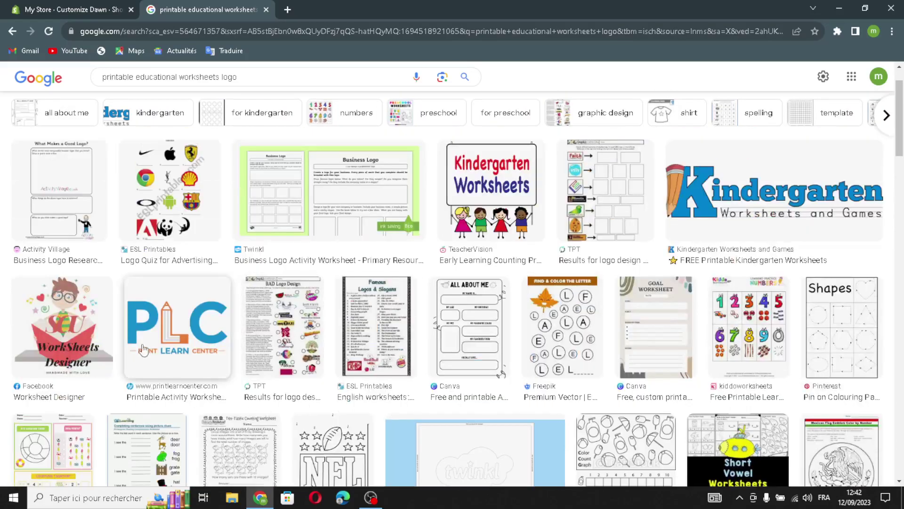
pyautogui.moveTo(155, 335); pyautogui.dragTo(452, 311)
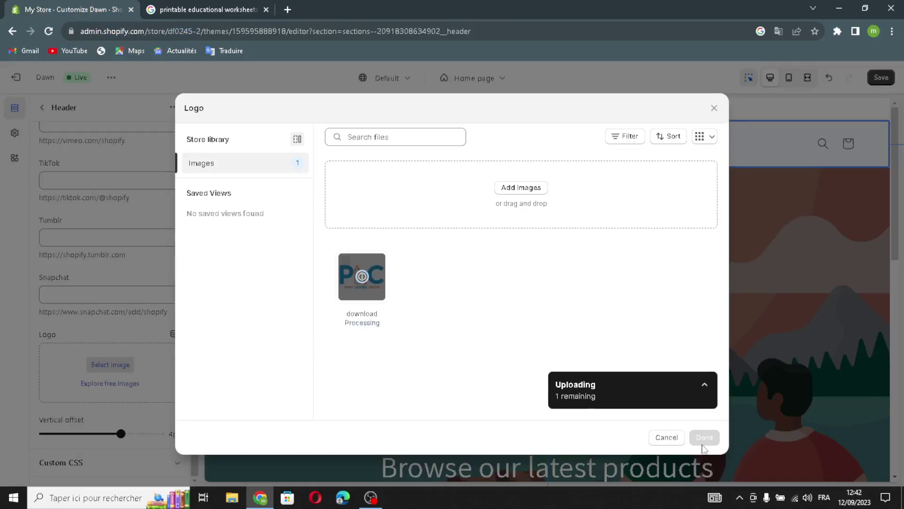
# Confirm the PLC Print Learn Center image as the header logo and return to the sections list.
pyautogui.click(707, 438)
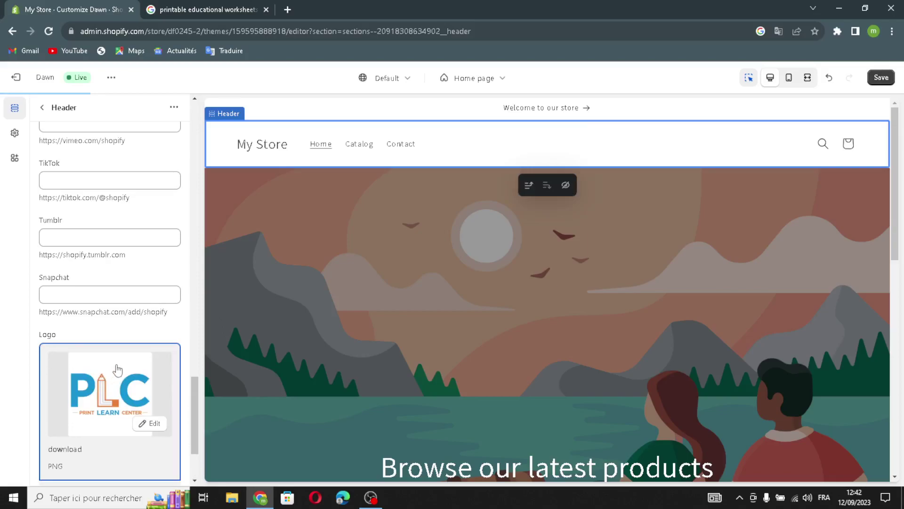
pyautogui.scroll(-2, 118, 378)
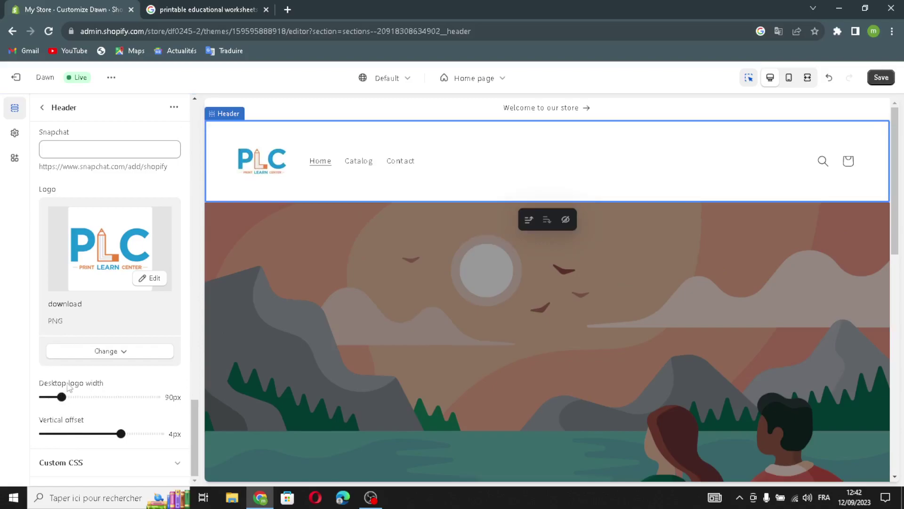
pyautogui.click(41, 107)
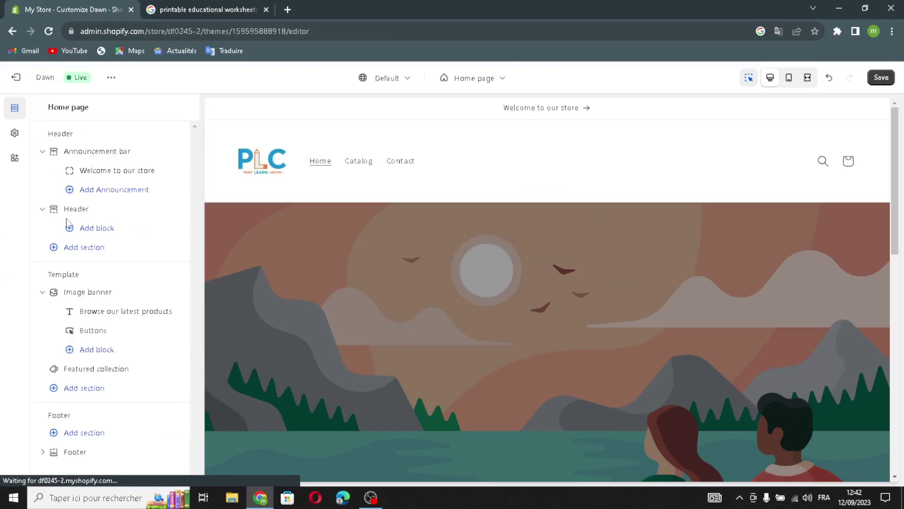
# Open the Image banner's first-image picker and return to the Google image results.
pyautogui.click(73, 293)
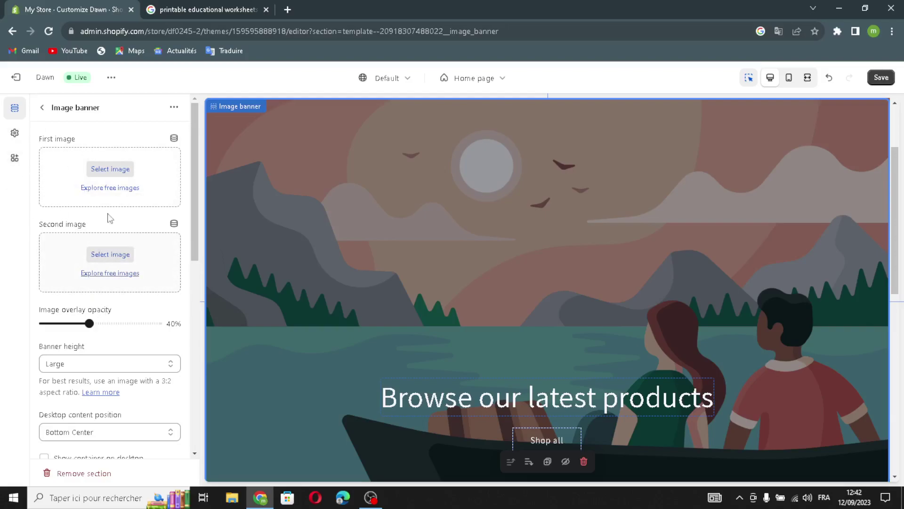
pyautogui.click(109, 168)
pyautogui.click(207, 9)
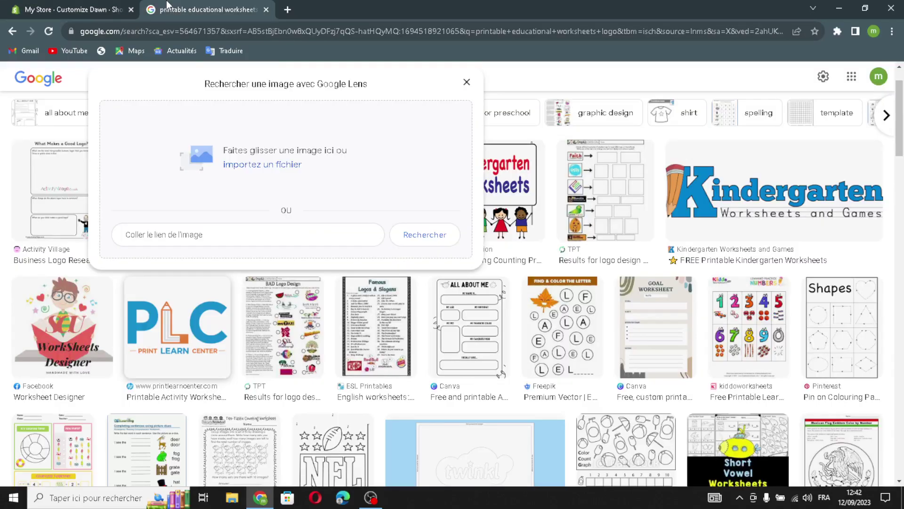
# Remove 'logo' from the Google query to search for printable educational worksheets.
pyautogui.click(466, 83)
pyautogui.doubleClick(229, 76)
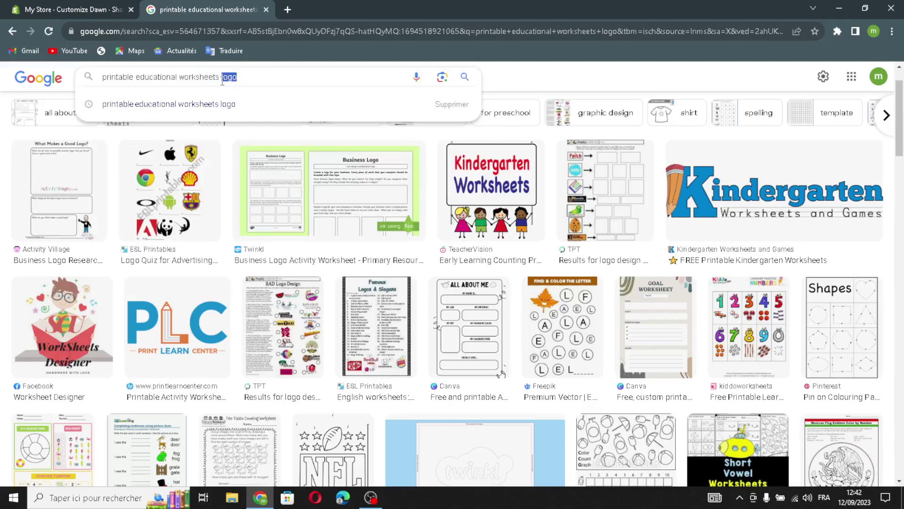
pyautogui.press('BackSpace')
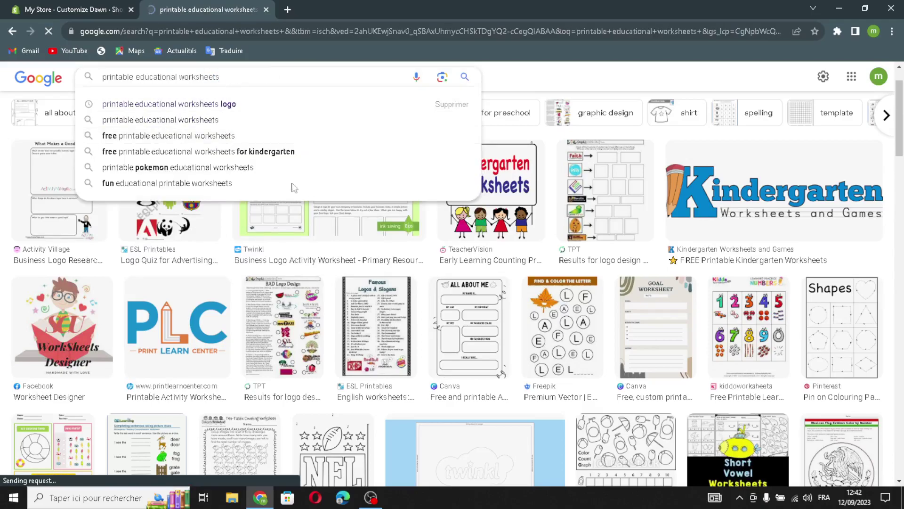
pyautogui.press('Return')
# Drag the United States map worksheet image onto the Shopify editor tab.
pyautogui.scroll(-8, 456, 282)
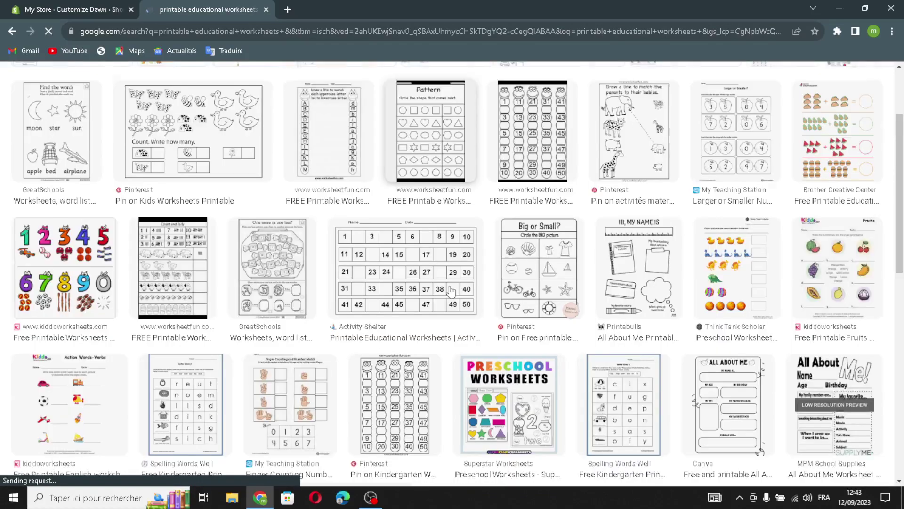
pyautogui.scroll(-1, 451, 293)
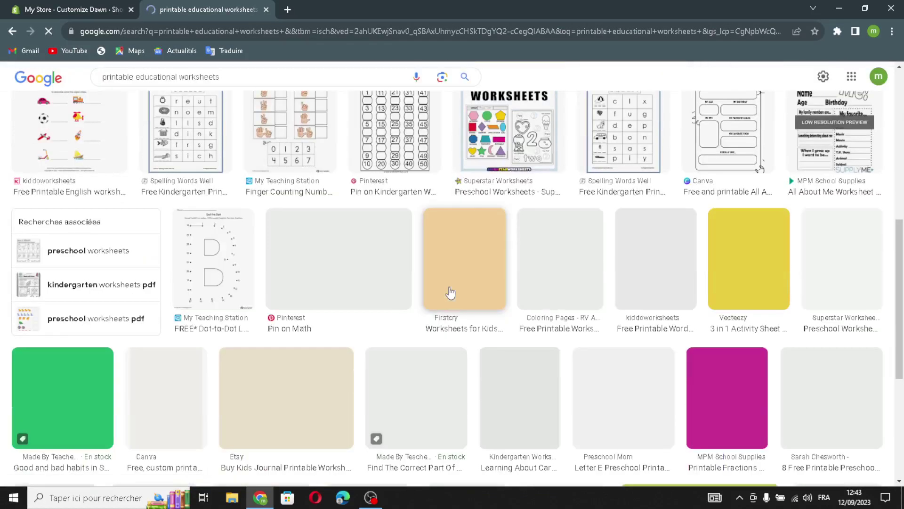
pyautogui.scroll(-1, 450, 295)
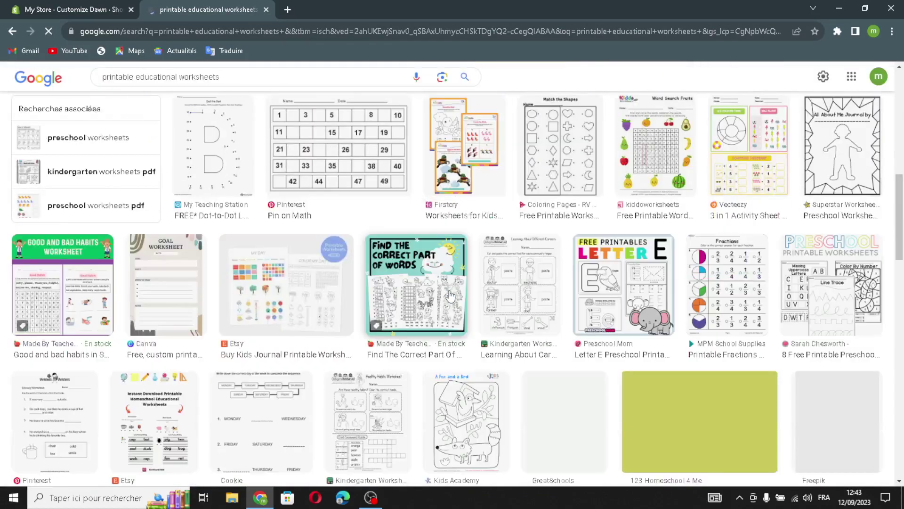
pyautogui.scroll(-2, 570, 403)
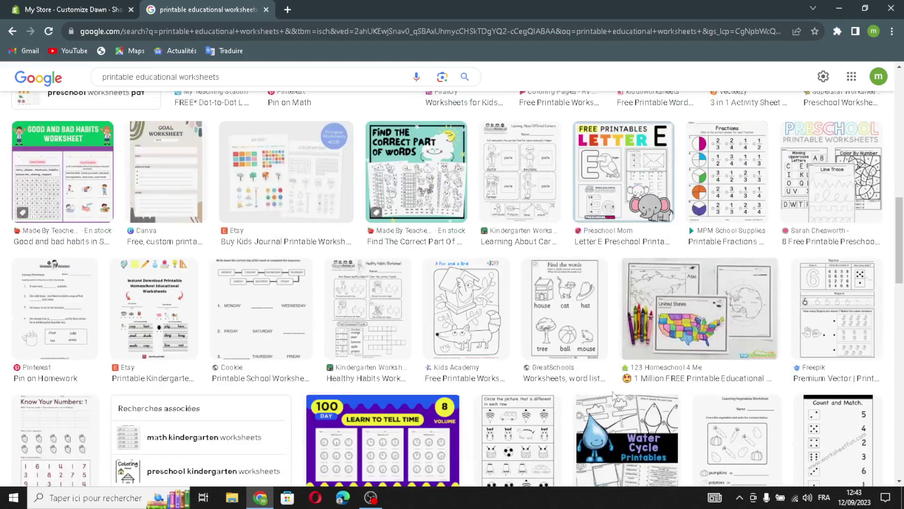
pyautogui.moveTo(721, 334); pyautogui.dragTo(510, 285)
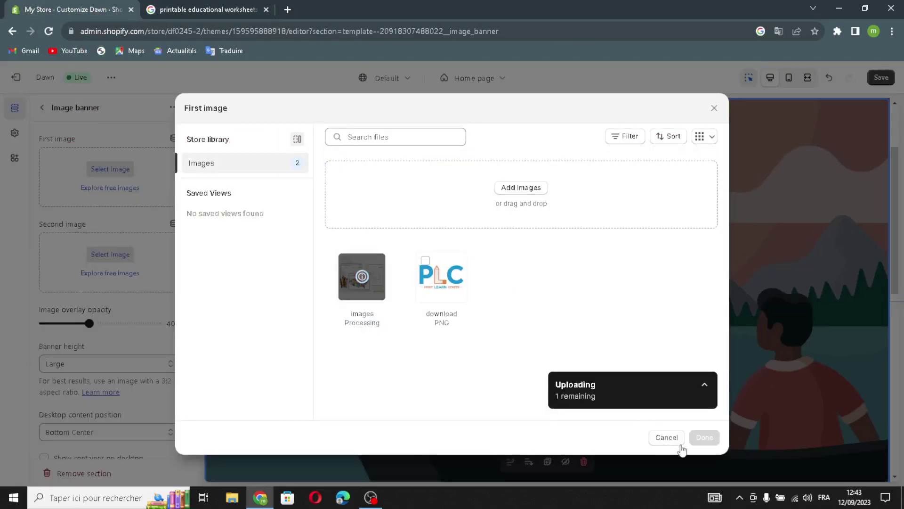
# Use the uploaded worksheet as the banner's first image, keeping banner height Large.
pyautogui.click(699, 437)
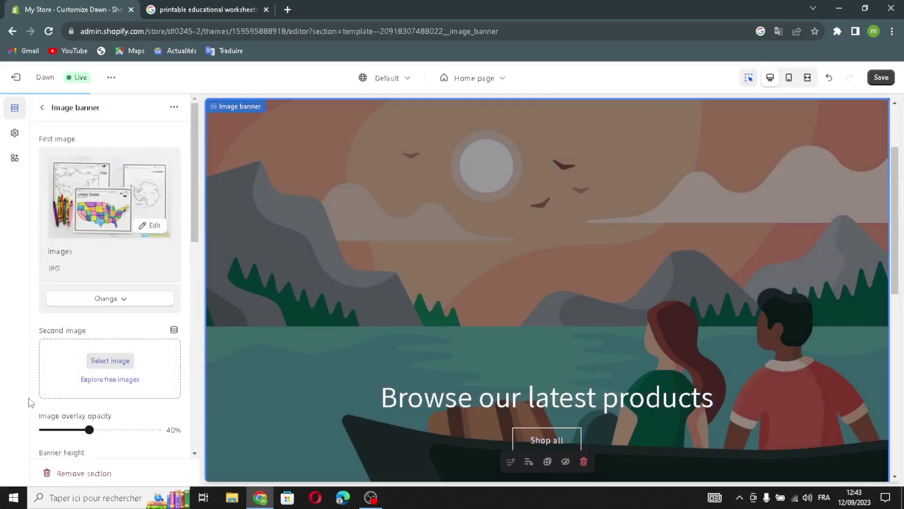
pyautogui.scroll(-1, 79, 424)
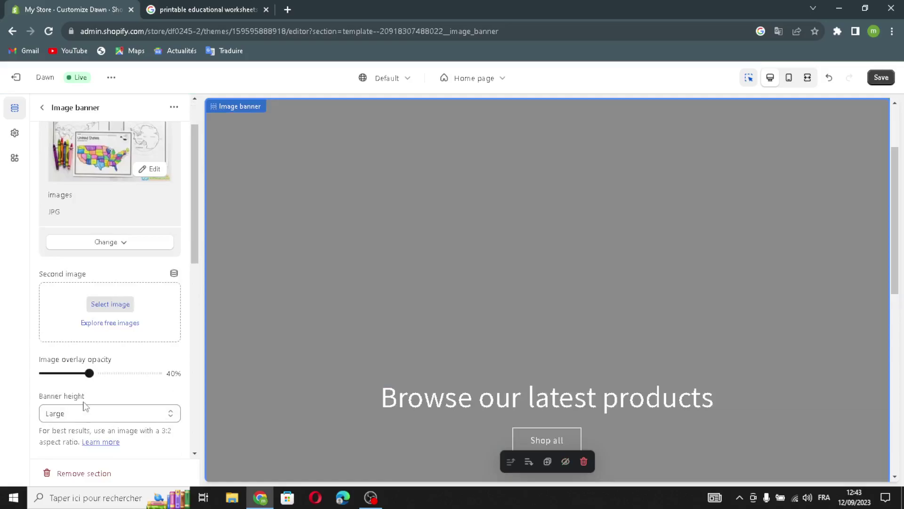
pyautogui.click(85, 410)
pyautogui.click(82, 410)
pyautogui.scroll(-2, 83, 435)
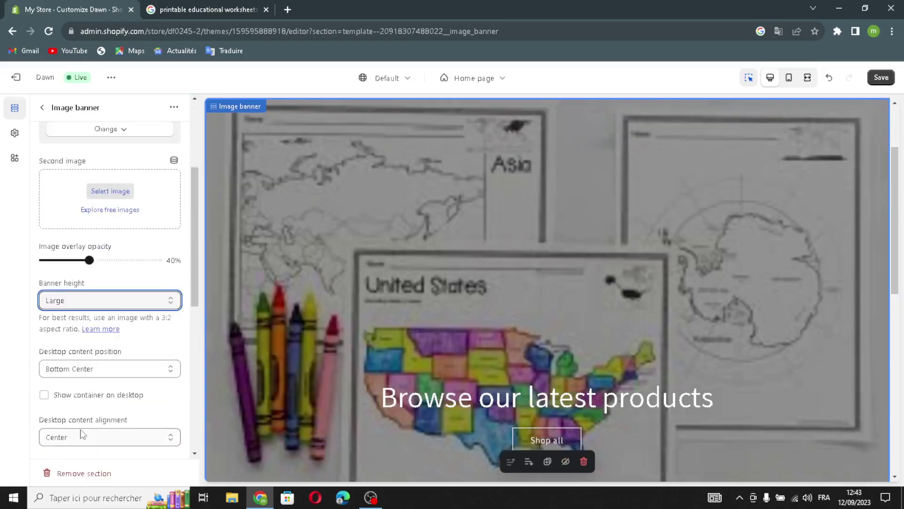
# Show the container on desktop, keeping content at Bottom Center with Center alignment.
pyautogui.click(44, 396)
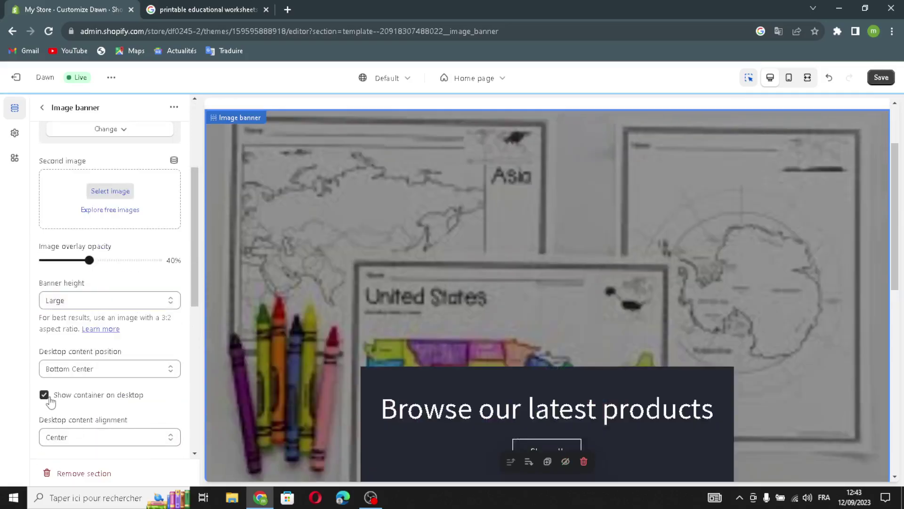
pyautogui.click(118, 369)
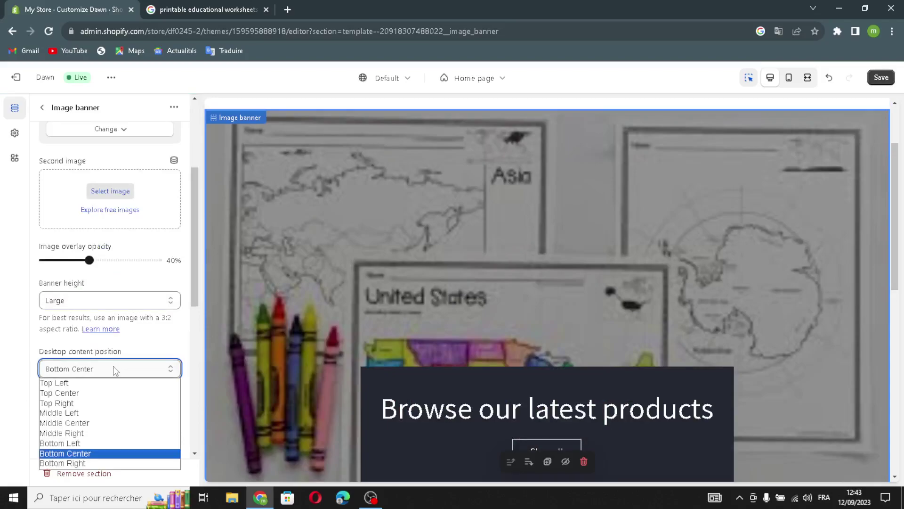
pyautogui.click(107, 373)
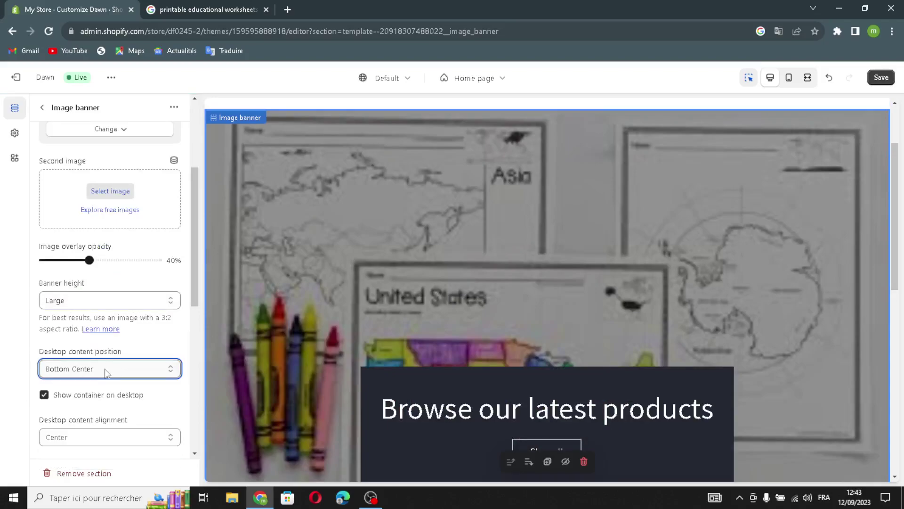
pyautogui.scroll(-1, 107, 373)
pyautogui.click(89, 384)
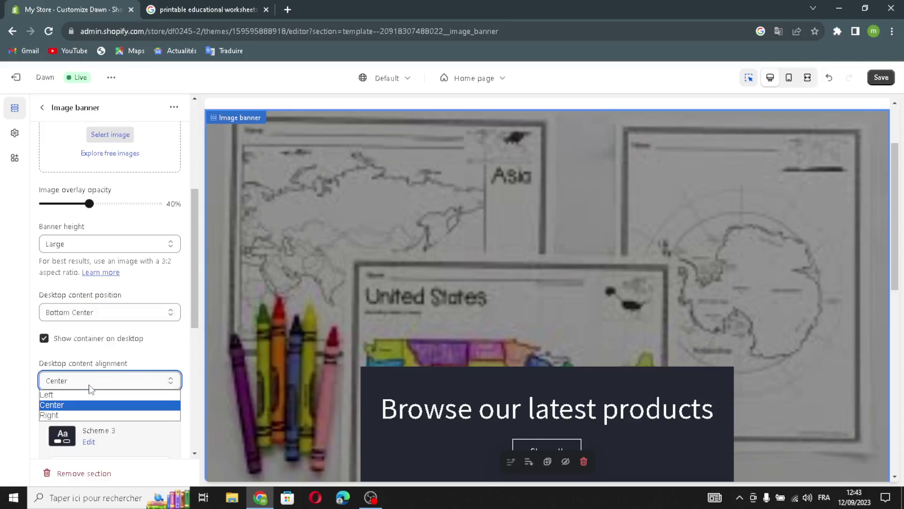
pyautogui.click(91, 389)
# Enable stacking images and showing the container on mobile, then return to the sections list.
pyautogui.scroll(-4, 91, 388)
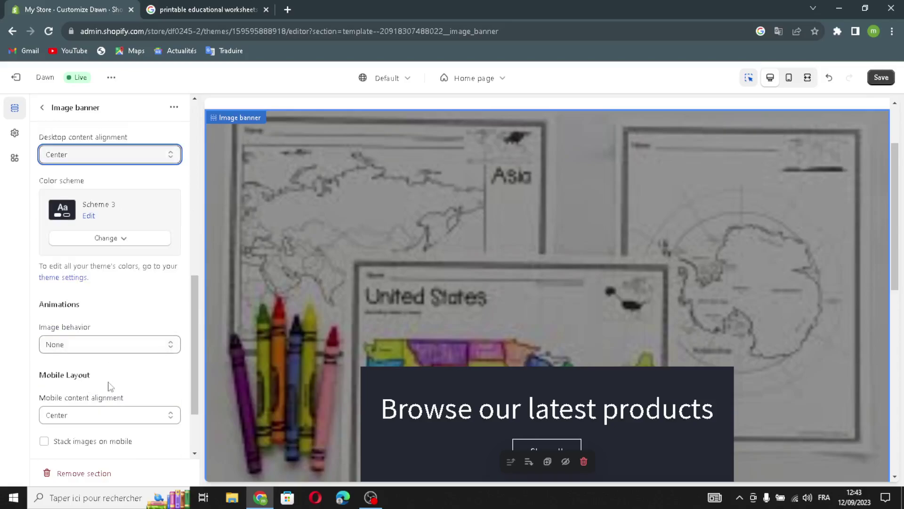
pyautogui.click(46, 442)
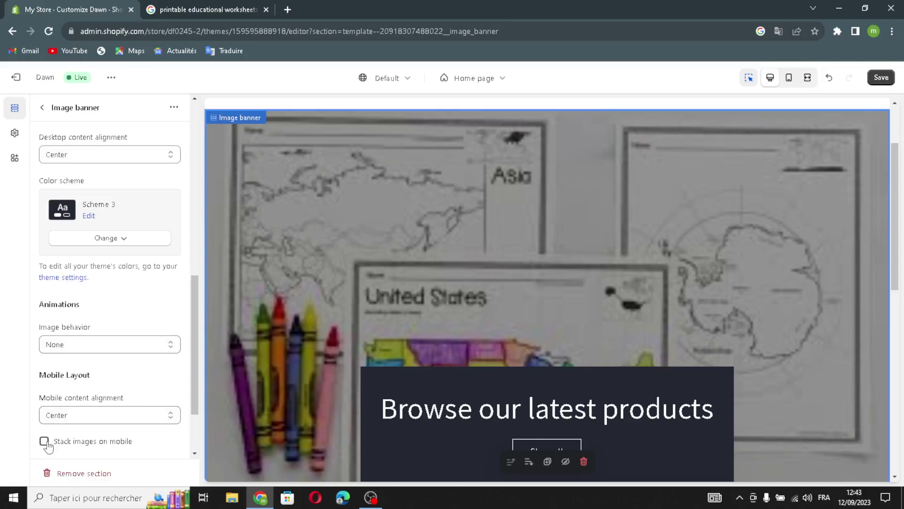
pyautogui.scroll(-2, 124, 438)
pyautogui.click(53, 378)
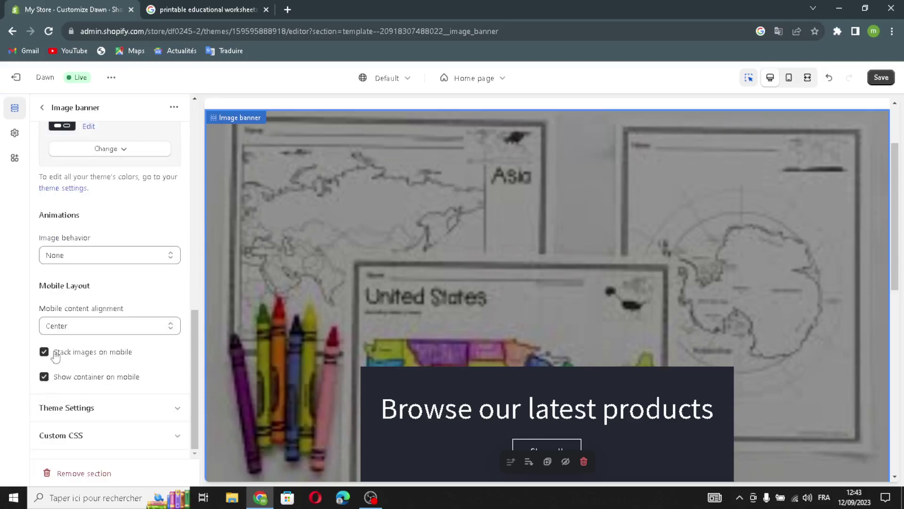
pyautogui.click(42, 108)
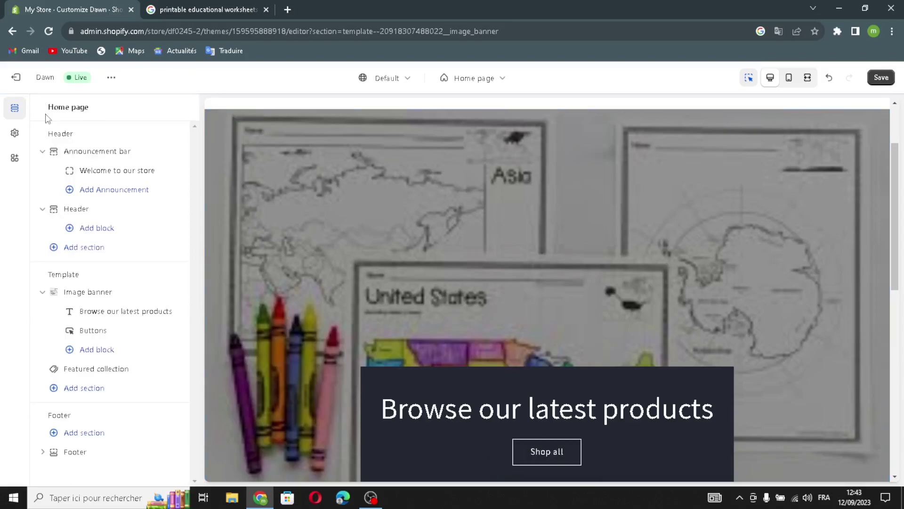
# Generate the banner heading 'Enhance Learning with Printable Educational Worksheets.' from 'printable educational worksheets', keeping size Large.
pyautogui.click(124, 311)
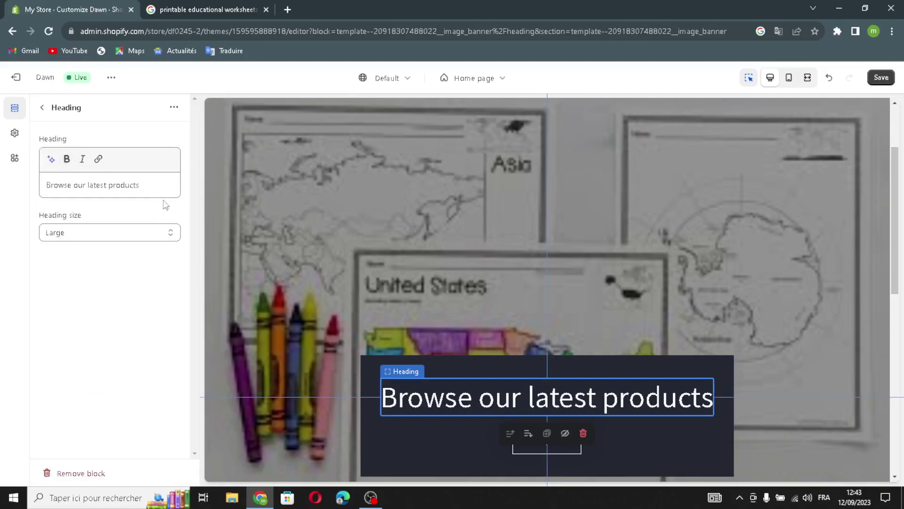
pyautogui.tripleClick(151, 184)
pyautogui.click(151, 184)
pyautogui.click(51, 160)
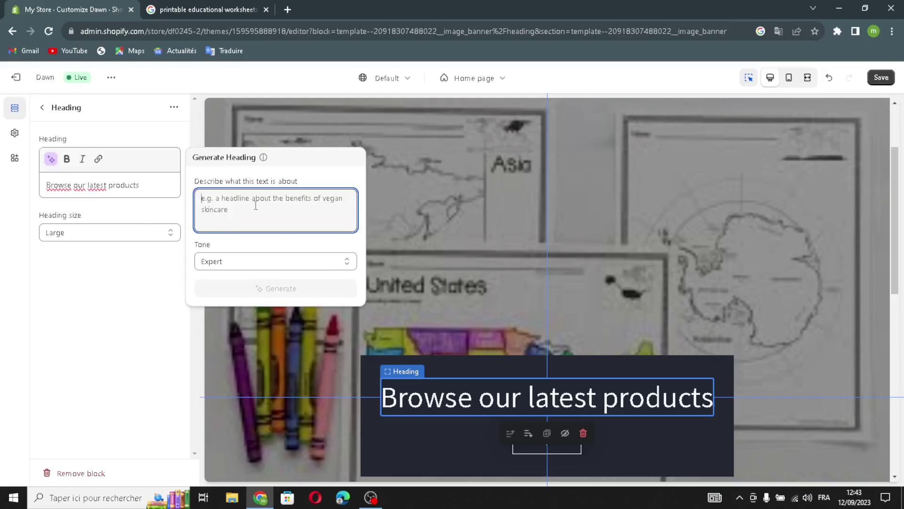
pyautogui.write('printable ')
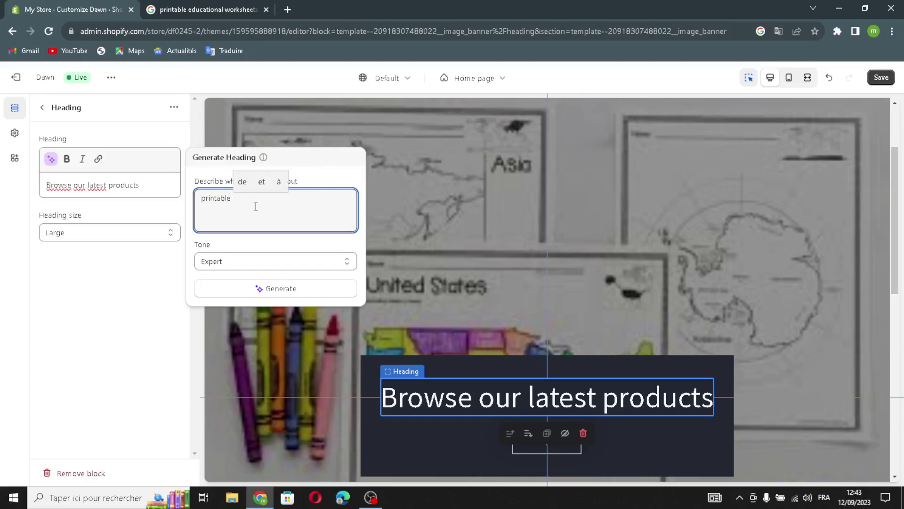
pyautogui.write('edu')
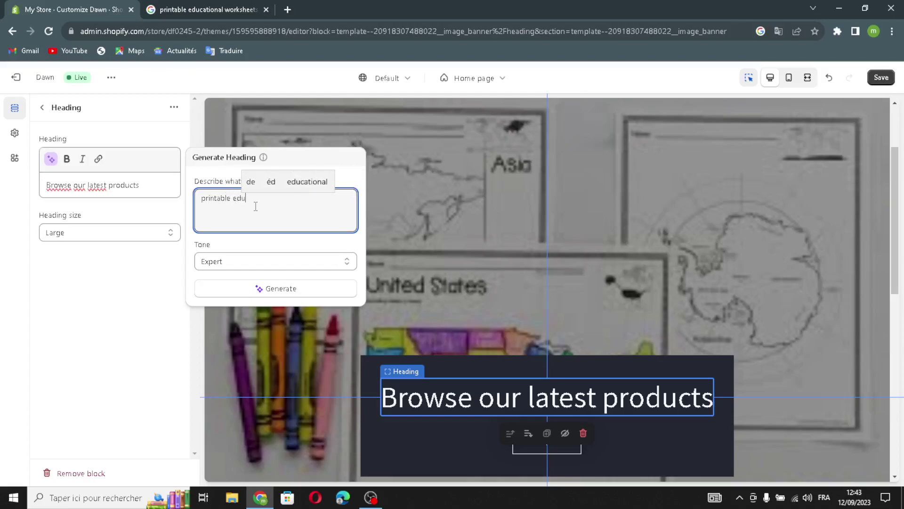
pyautogui.write('cationa')
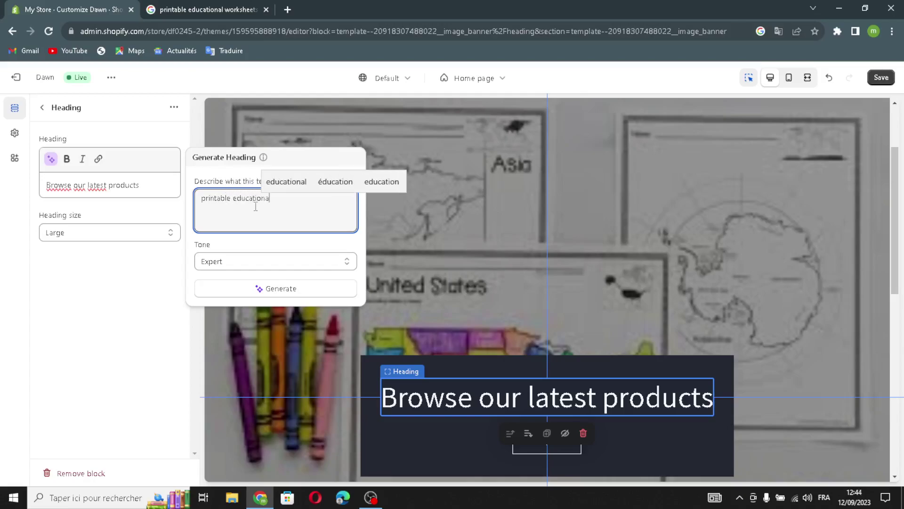
pyautogui.write('l work')
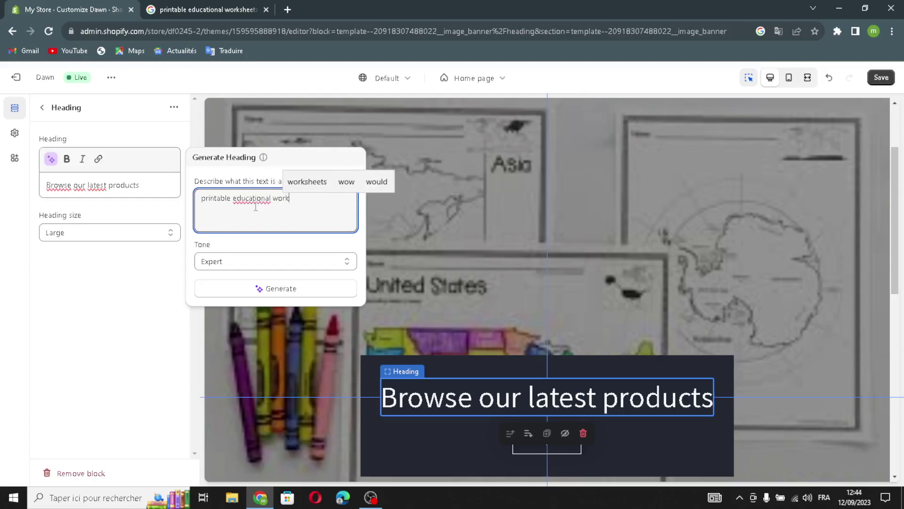
pyautogui.write('shee')
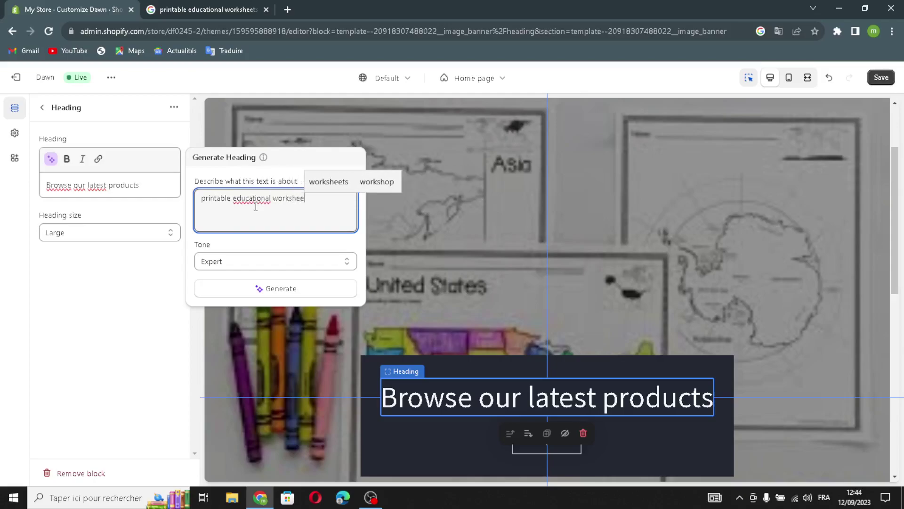
pyautogui.write('ts')
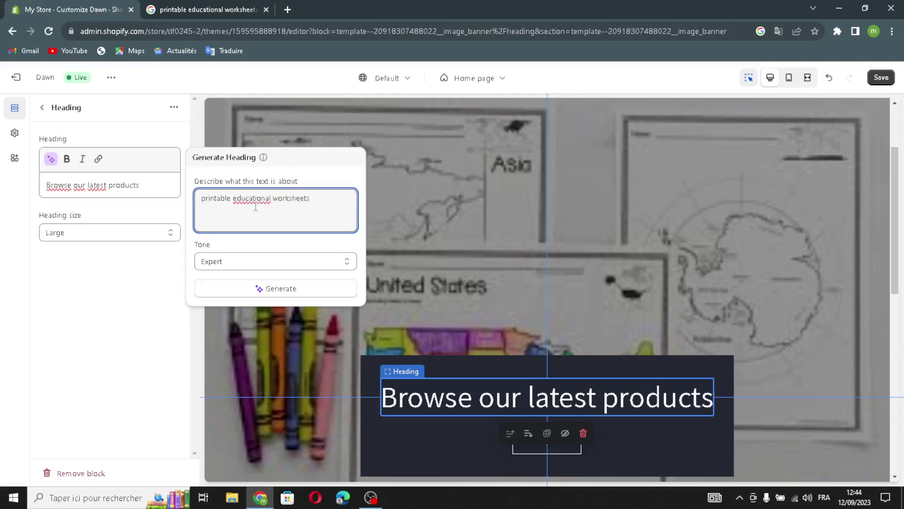
pyautogui.click(236, 290)
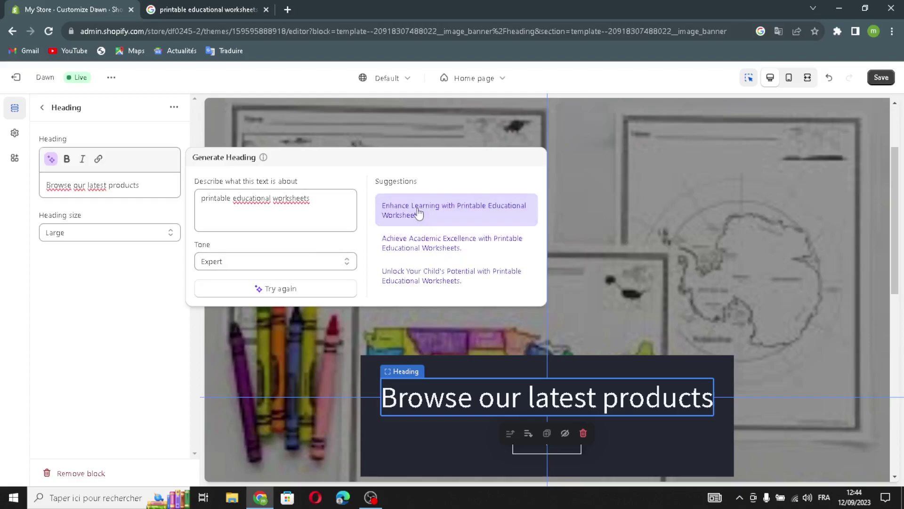
pyautogui.click(418, 214)
pyautogui.click(124, 241)
pyautogui.click(117, 239)
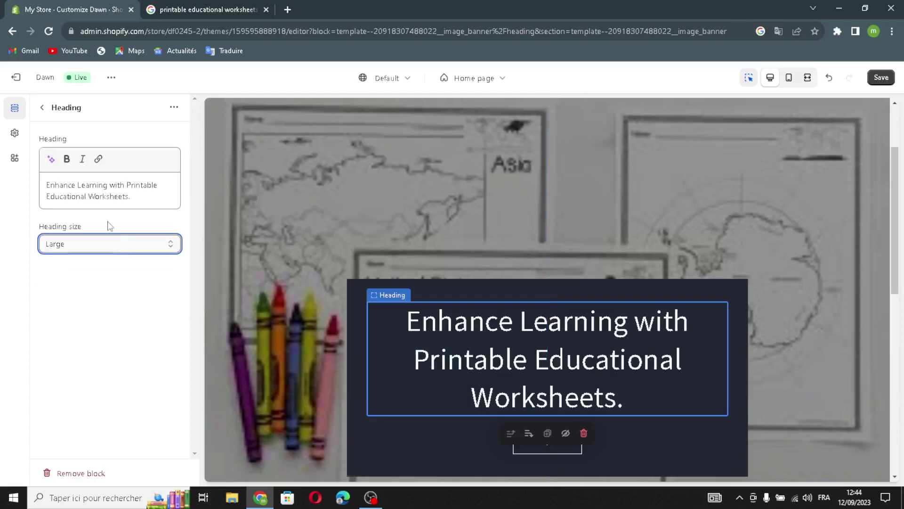
pyautogui.click(41, 110)
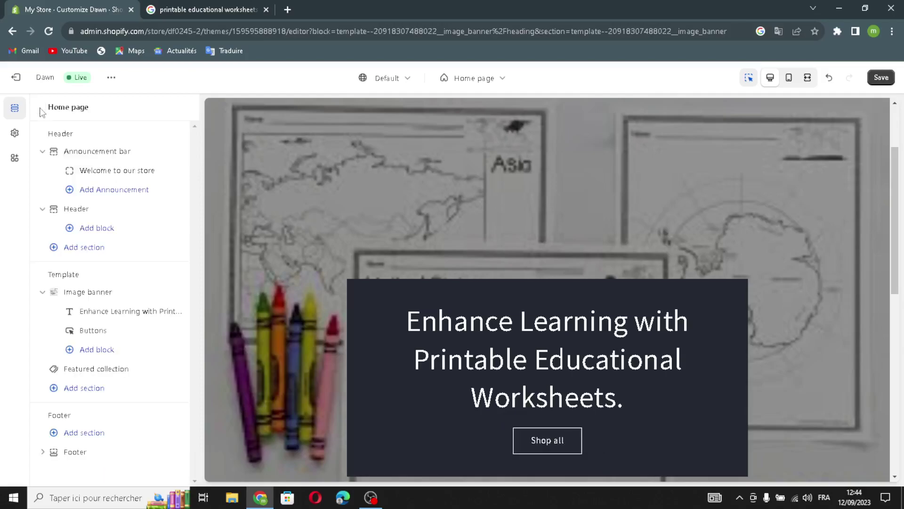
pyautogui.click(96, 331)
pyautogui.click(90, 160)
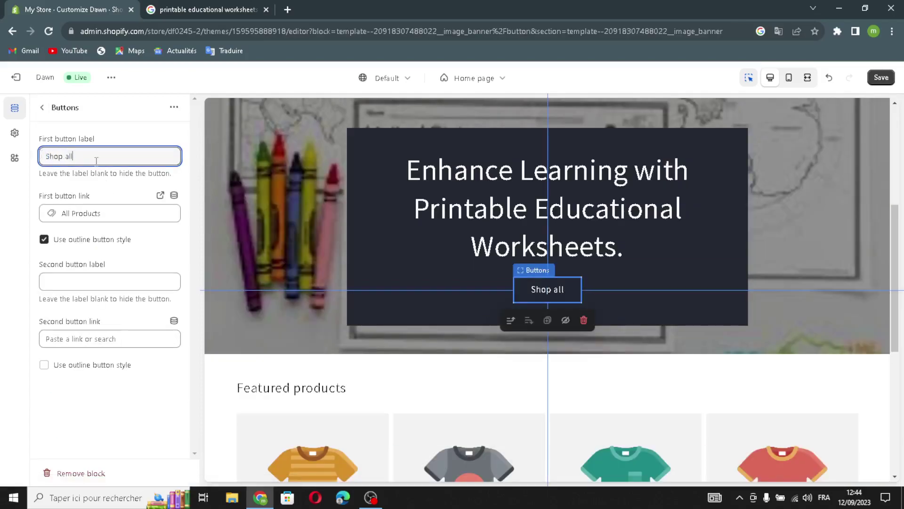
pyautogui.click(110, 218)
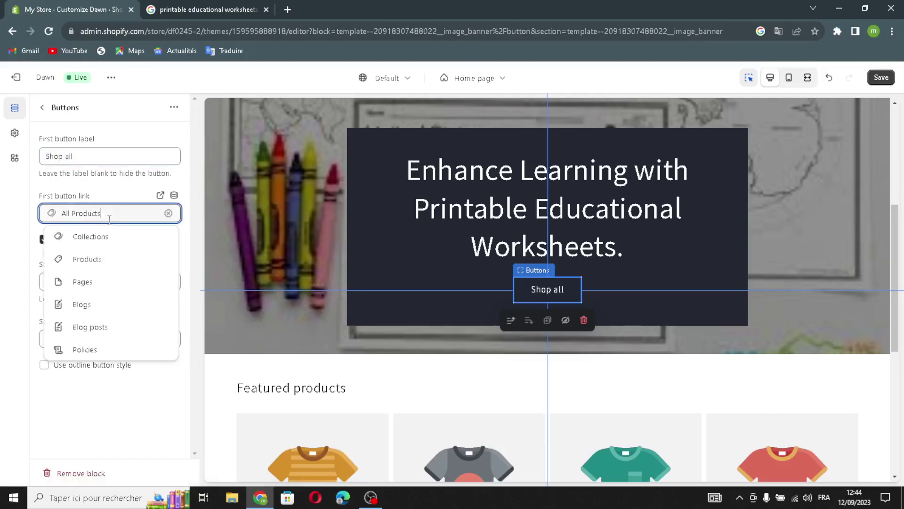
pyautogui.click(97, 182)
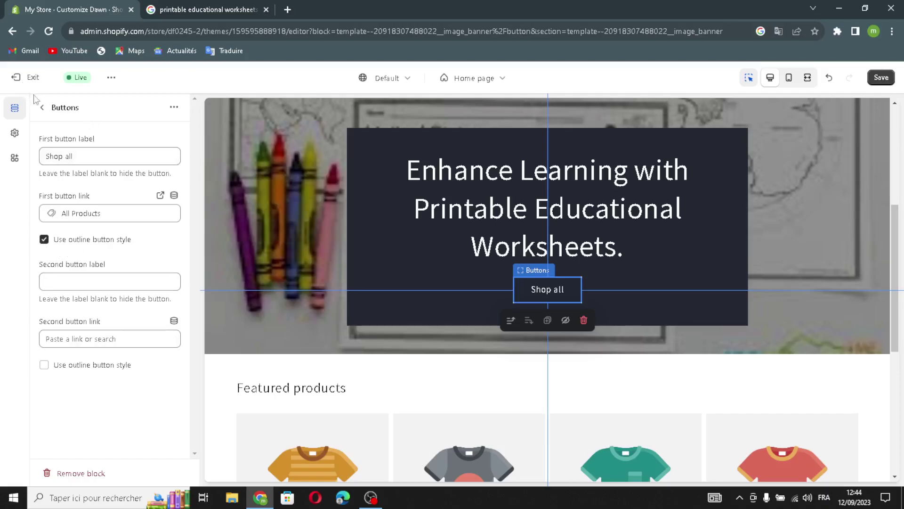
pyautogui.click(42, 108)
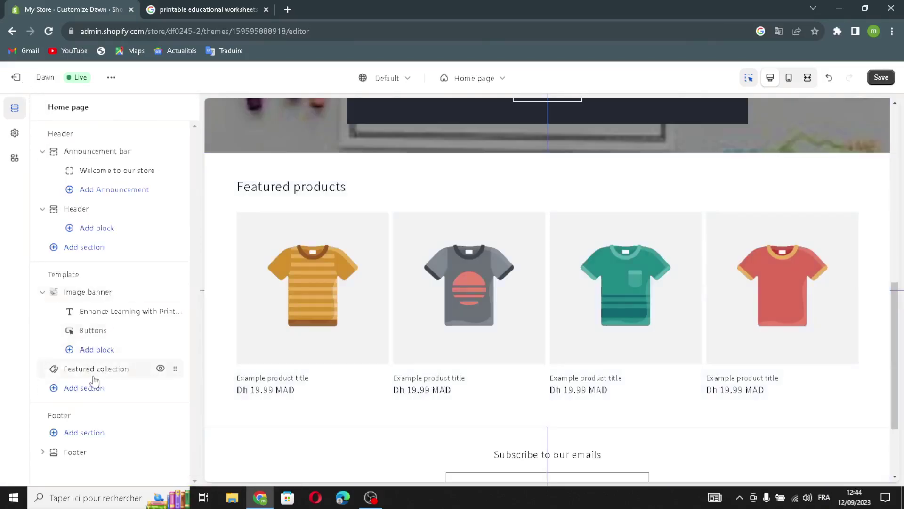
# AI-generate the Featured collection heading 'Enhance Learning with Printable Educational Worksheets.', keeping size Small.
pyautogui.click(94, 376)
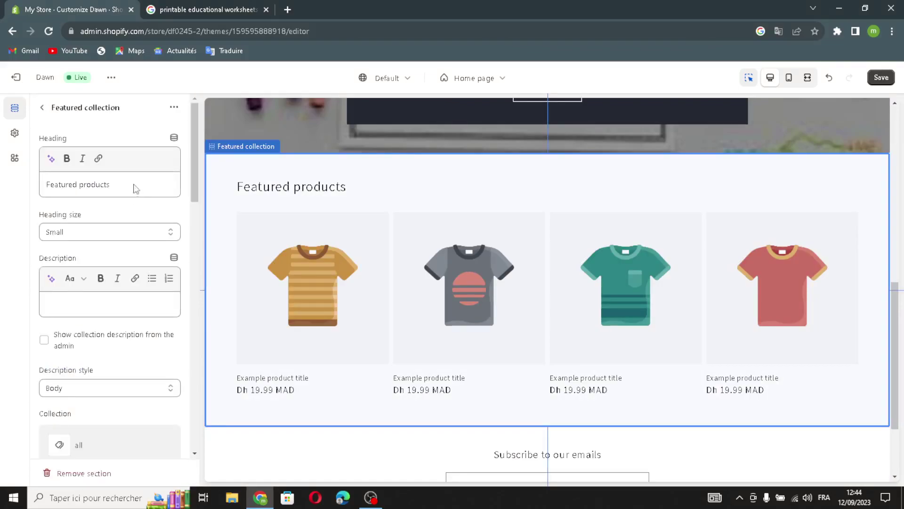
pyautogui.click(51, 160)
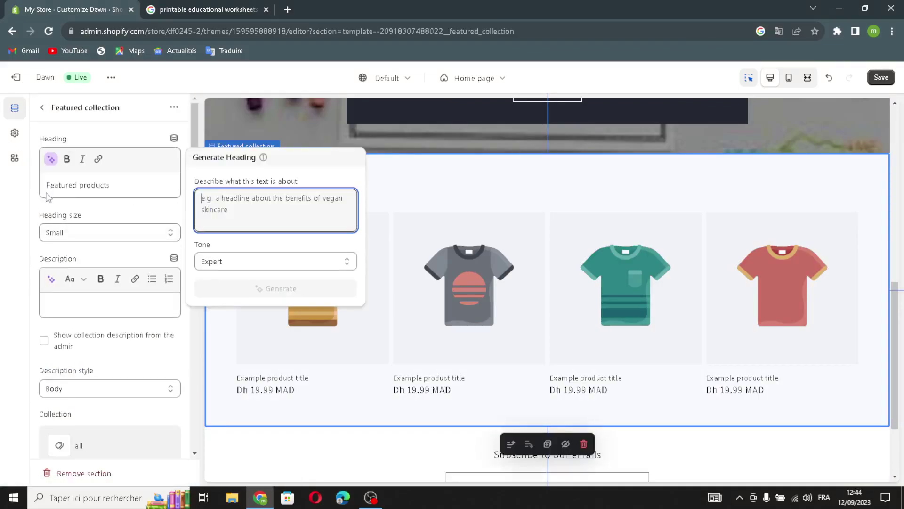
pyautogui.write('printable edu')
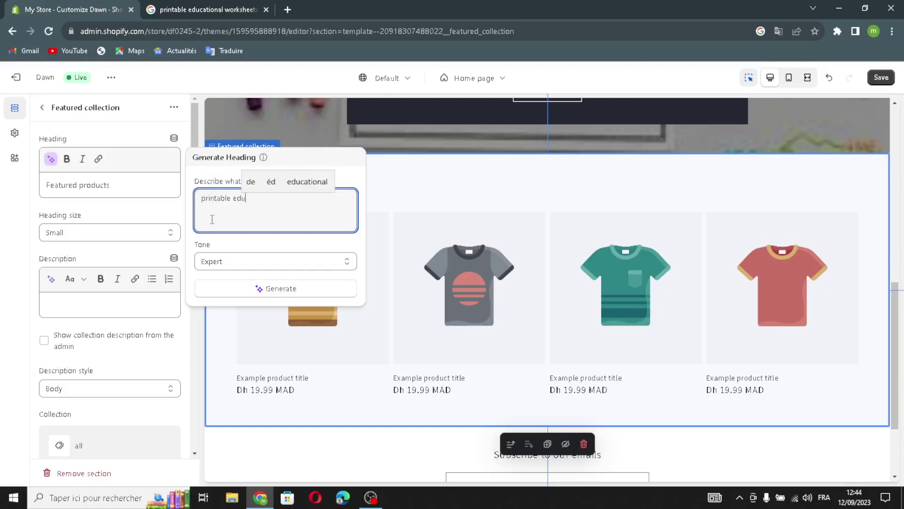
pyautogui.write('catioanl ')
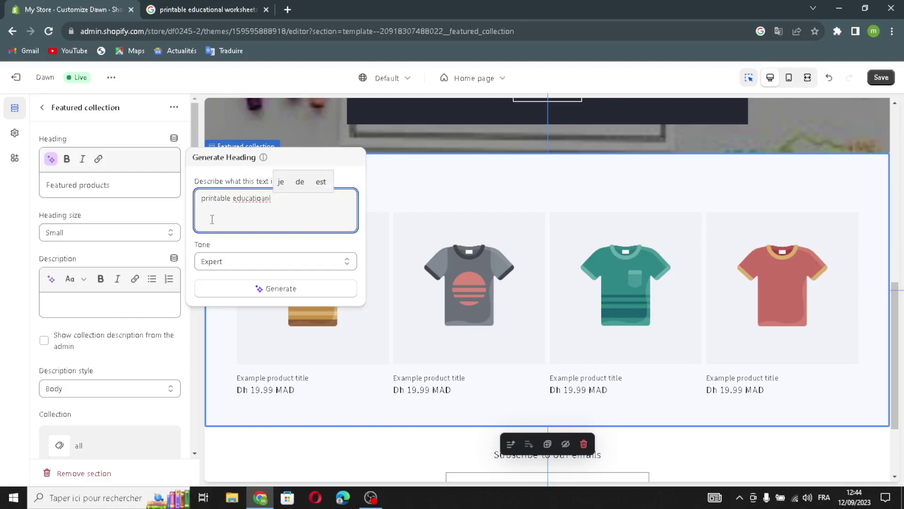
pyautogui.write('wo')
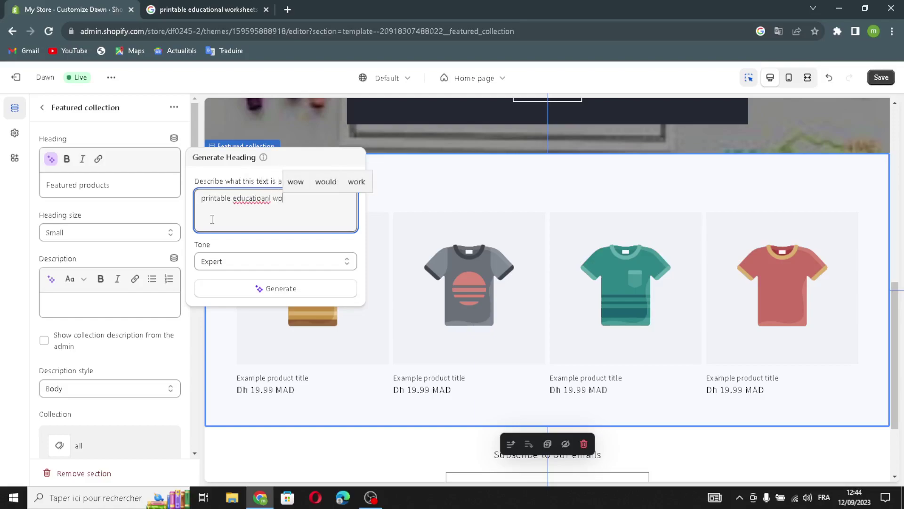
pyautogui.write('rksheets')
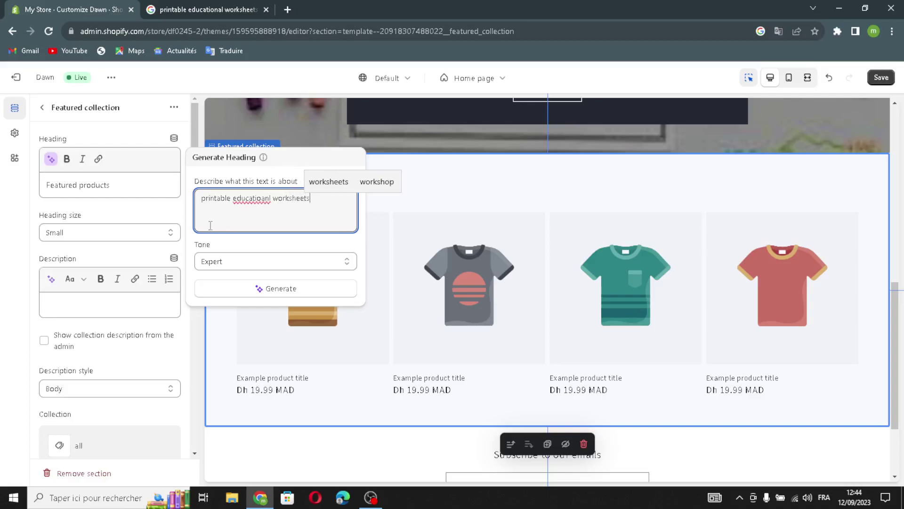
pyautogui.click(219, 299)
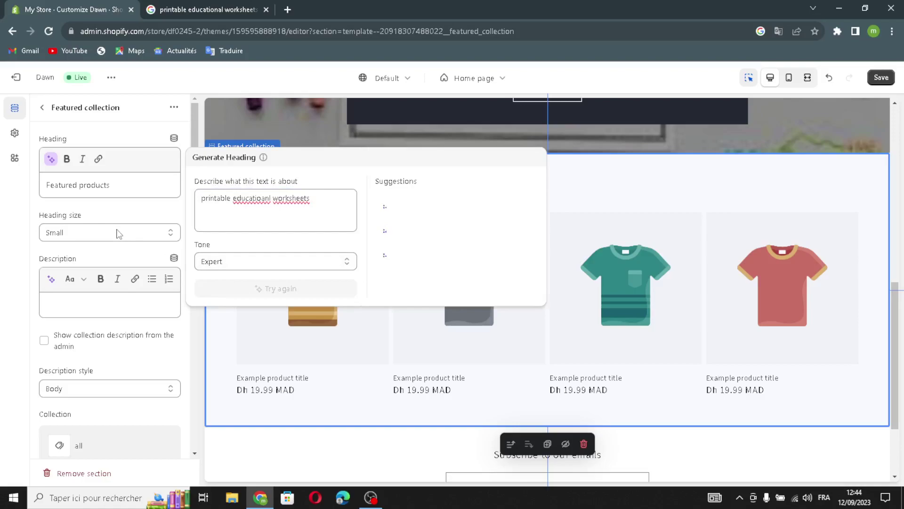
pyautogui.click(179, 254)
pyautogui.click(165, 247)
pyautogui.click(55, 256)
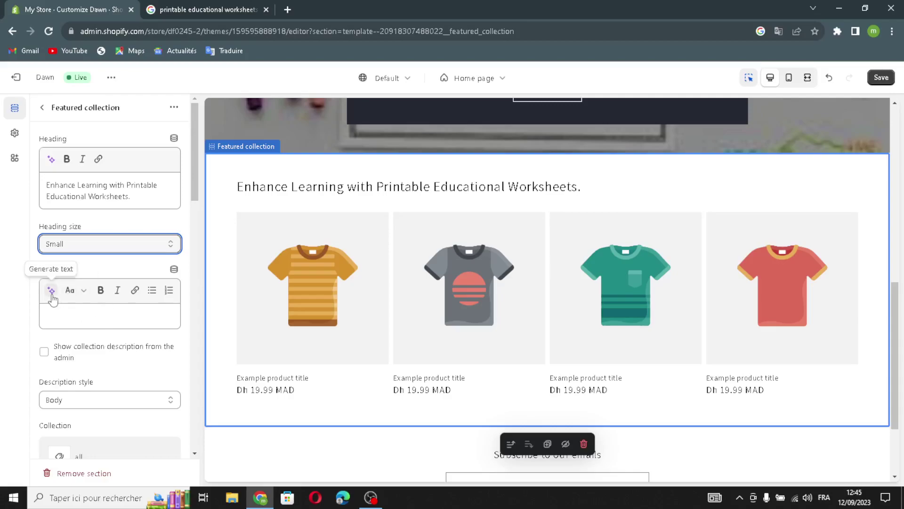
# Show the collection description and enable the desktop carousel for the Featured collection.
pyautogui.click(44, 351)
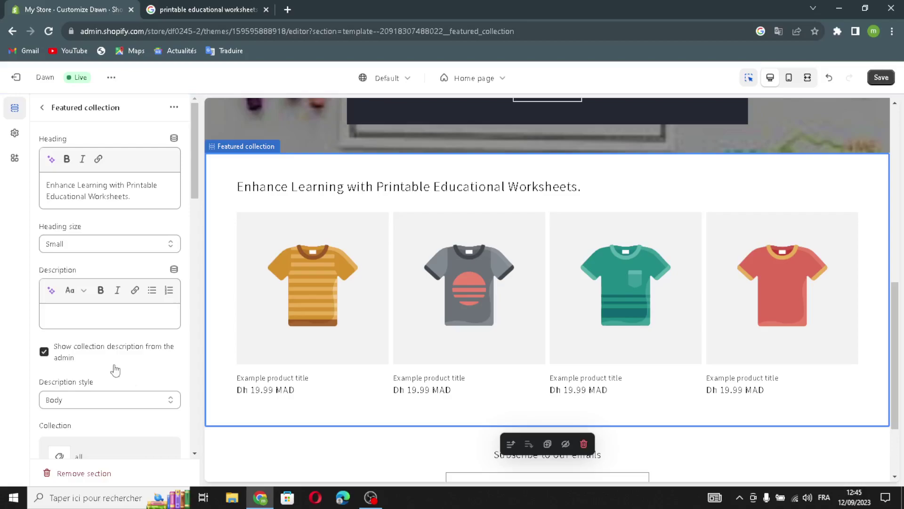
pyautogui.scroll(-1, 115, 369)
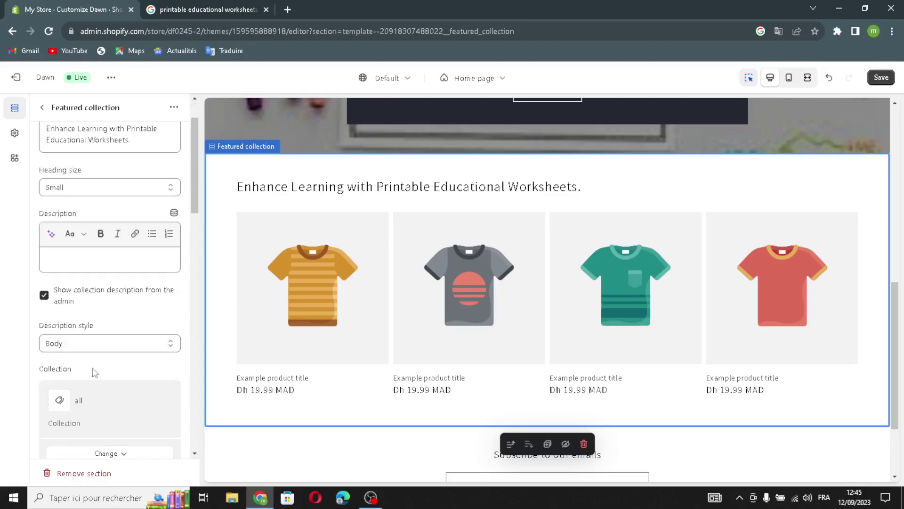
pyautogui.scroll(-4, 94, 372)
pyautogui.scroll(-2, 55, 409)
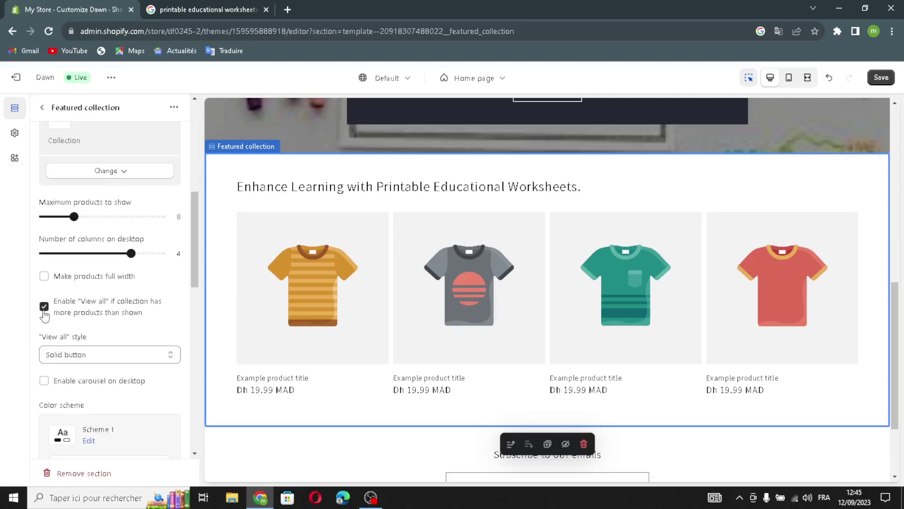
pyautogui.scroll(-1, 54, 336)
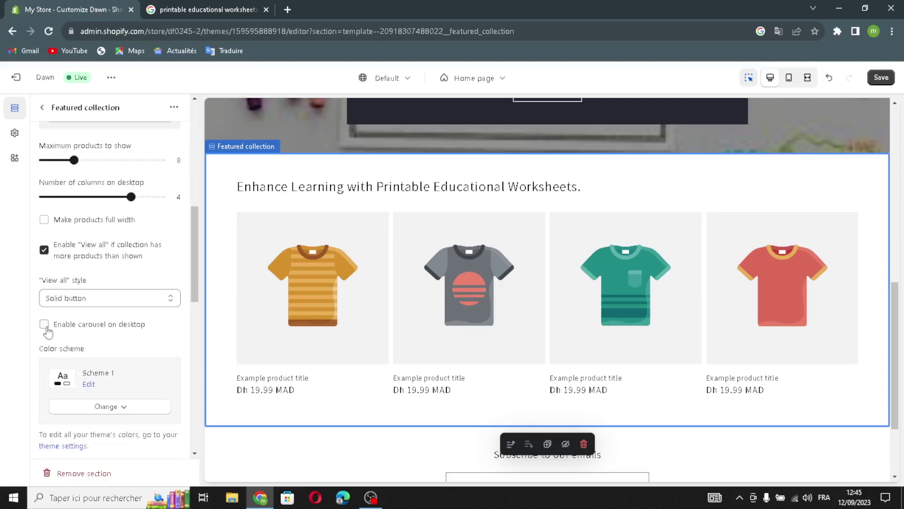
pyautogui.click(44, 324)
pyautogui.scroll(-4, 48, 330)
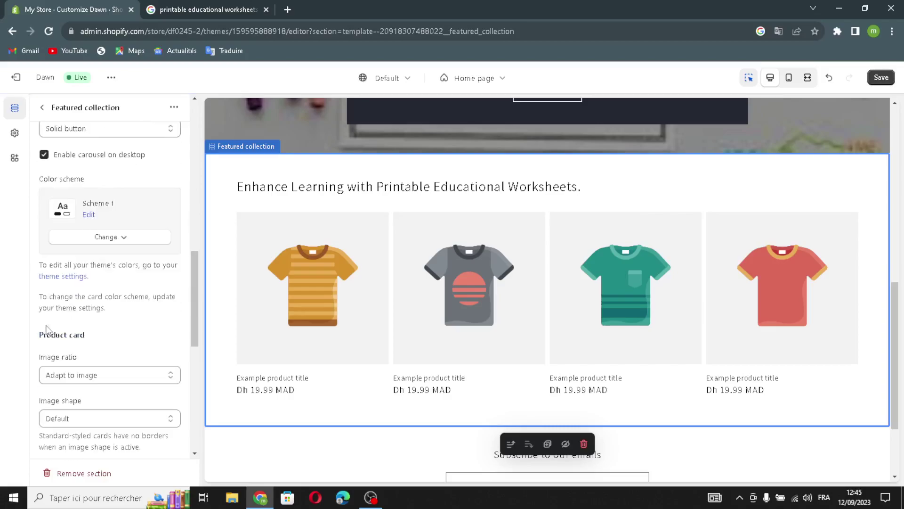
pyautogui.scroll(-4, 47, 330)
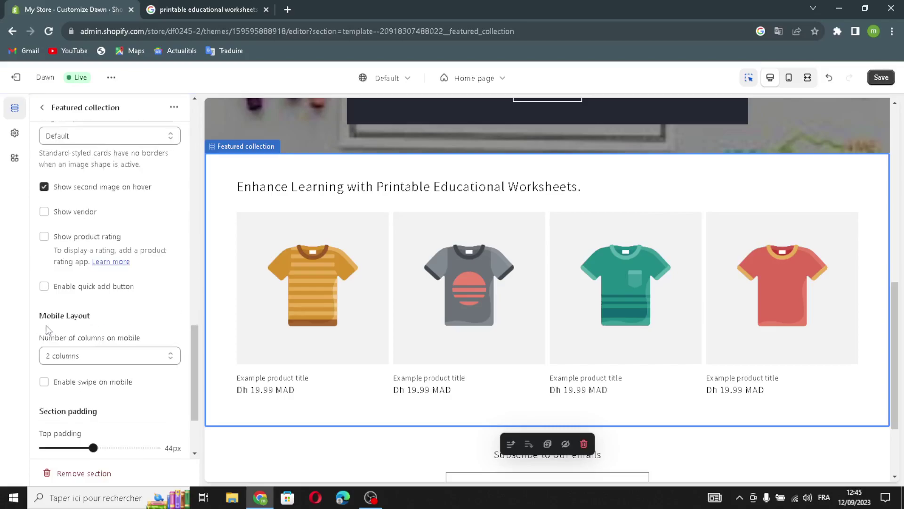
pyautogui.scroll(-2, 47, 328)
pyautogui.scroll(3, 46, 328)
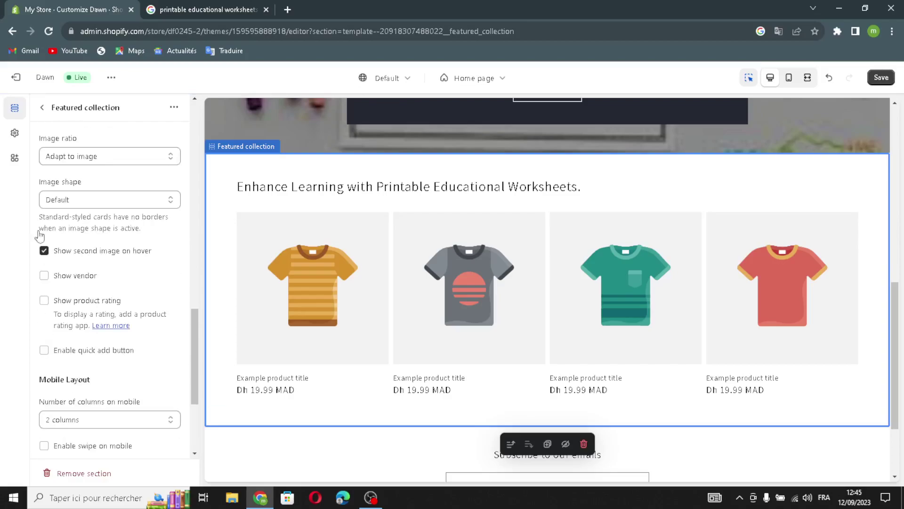
pyautogui.click(42, 107)
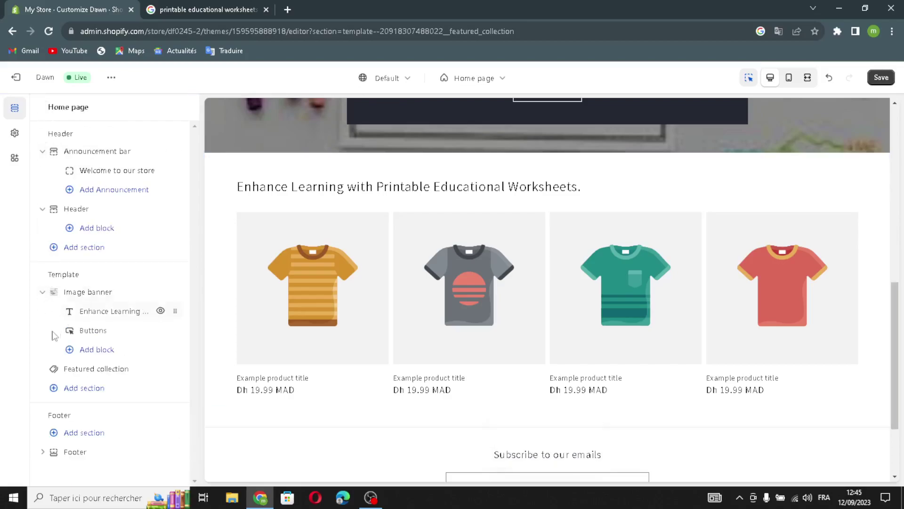
# Browse the available sections to add, then close the list without adding any.
pyautogui.click(126, 389)
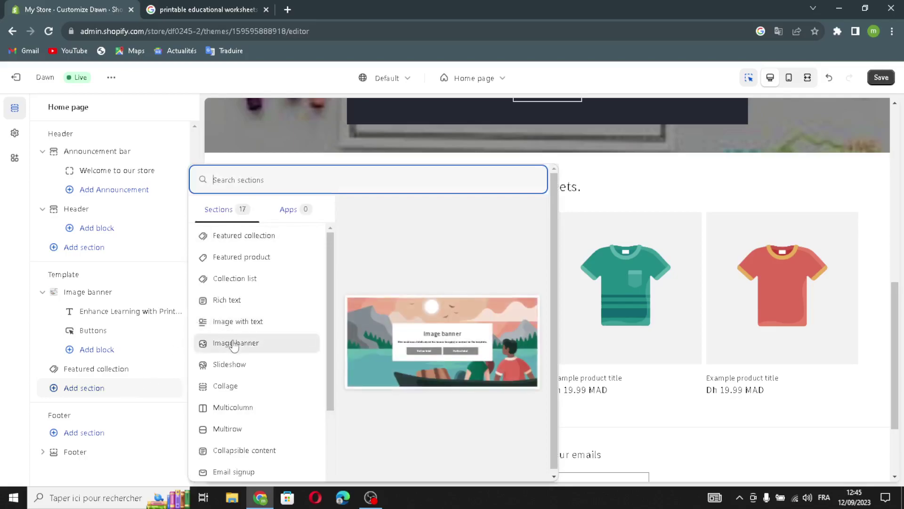
pyautogui.scroll(-2, 230, 345)
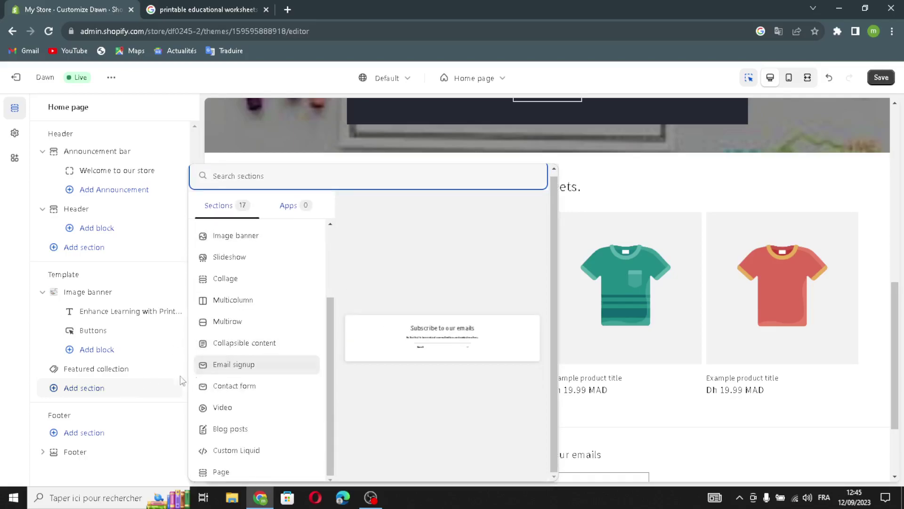
pyautogui.click(13, 404)
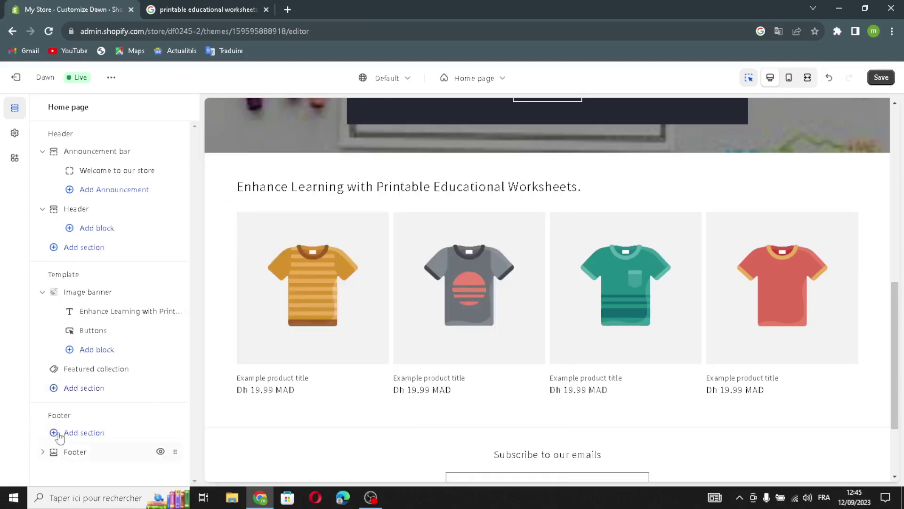
# Review the Footer settings, keeping colour Scheme 1, and save the theme.
pyautogui.click(71, 451)
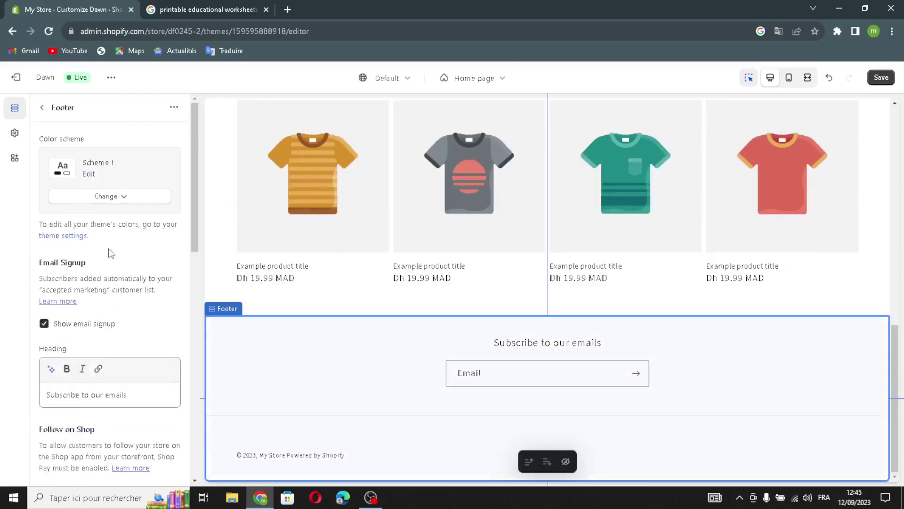
pyautogui.click(93, 201)
pyautogui.click(93, 201)
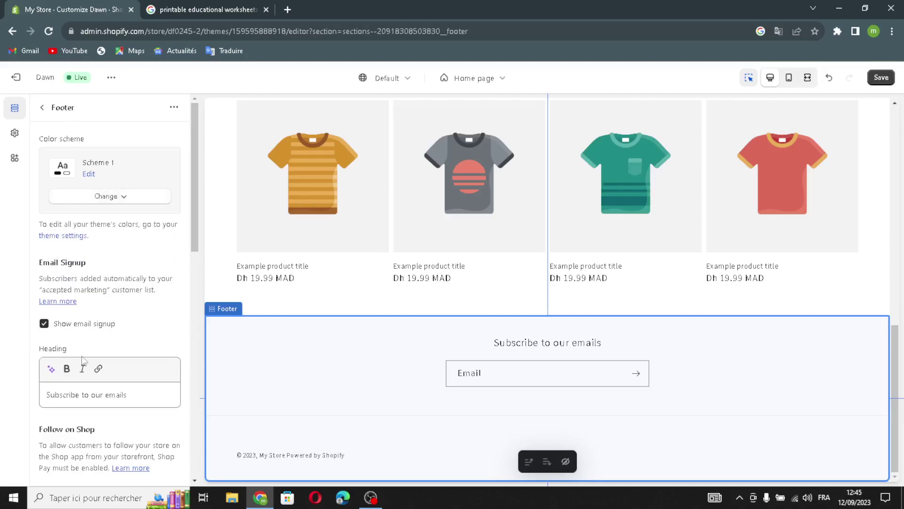
pyautogui.scroll(-2, 49, 394)
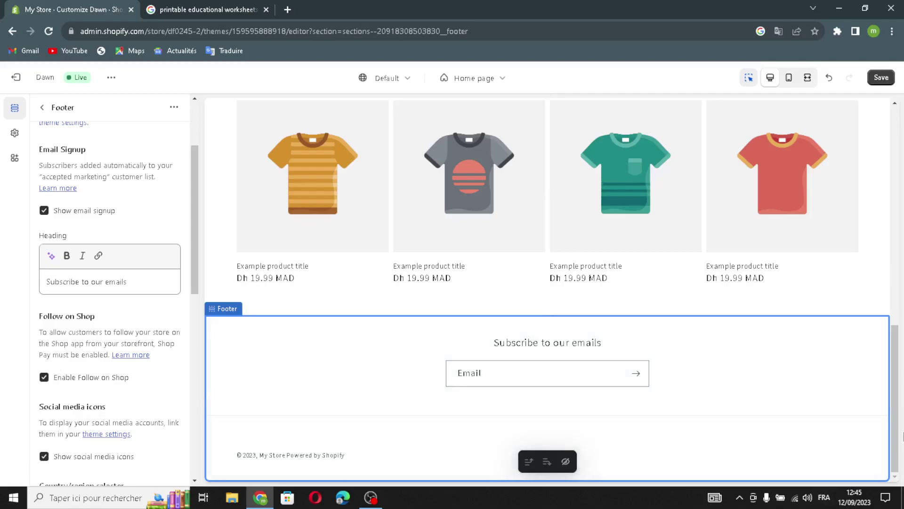
pyautogui.click(881, 77)
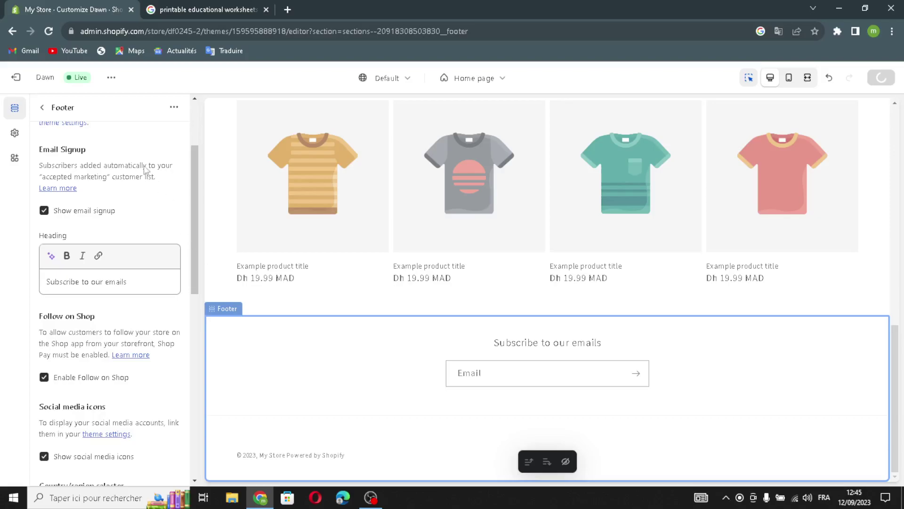
# Exit the theme editor, collapse the trial notice, and go to the admin Home page.
pyautogui.click(21, 77)
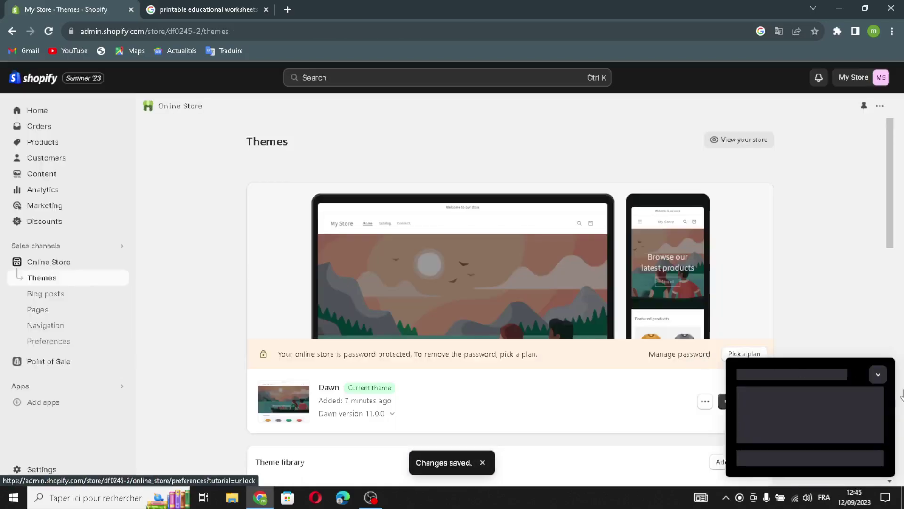
pyautogui.click(878, 376)
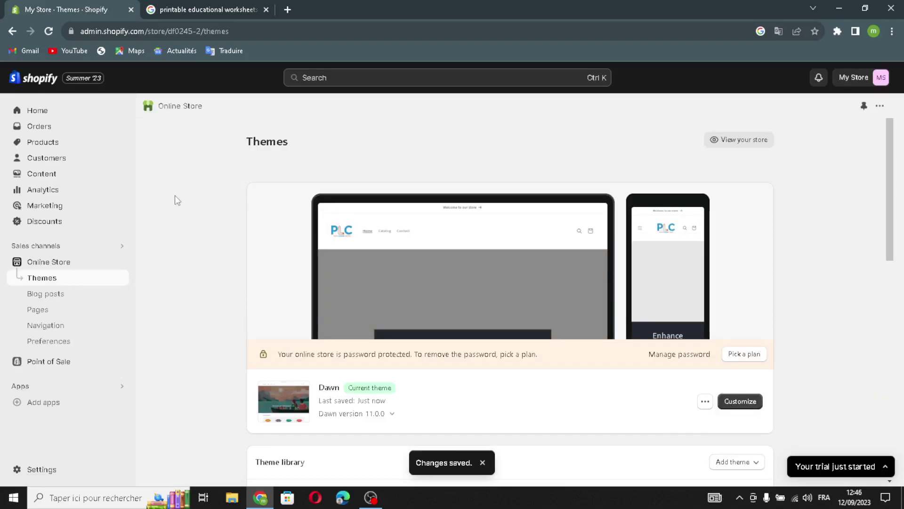
pyautogui.click(62, 112)
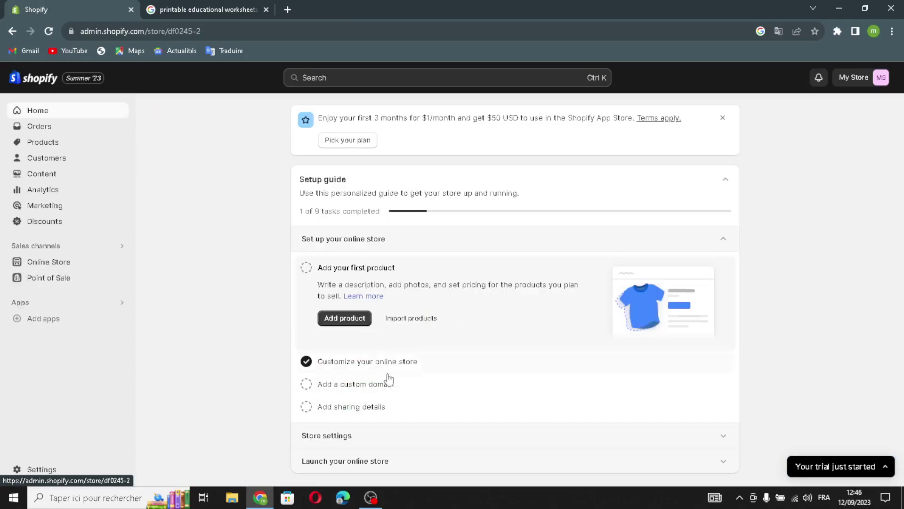
# Mark the first product, custom domain and sharing details setup tasks as done, then begin naming the store.
pyautogui.click(306, 267)
pyautogui.click(307, 384)
pyautogui.click(306, 406)
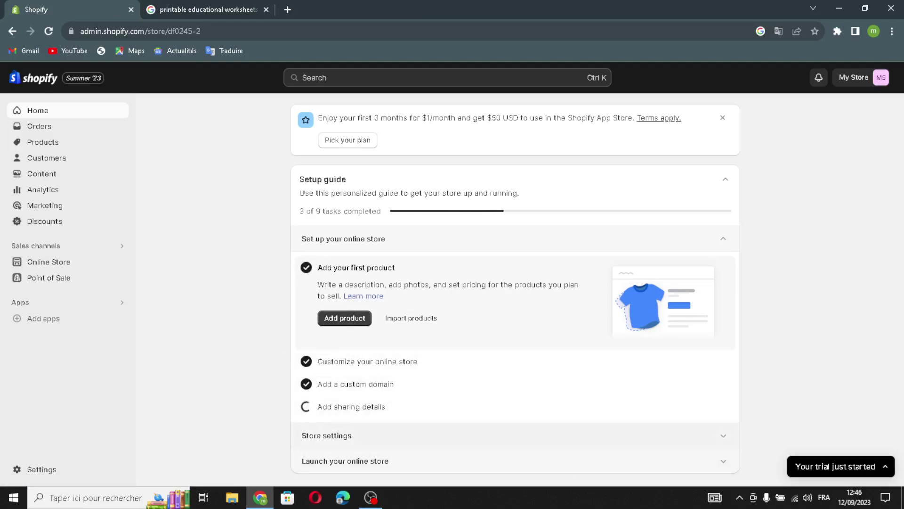
pyautogui.click(407, 444)
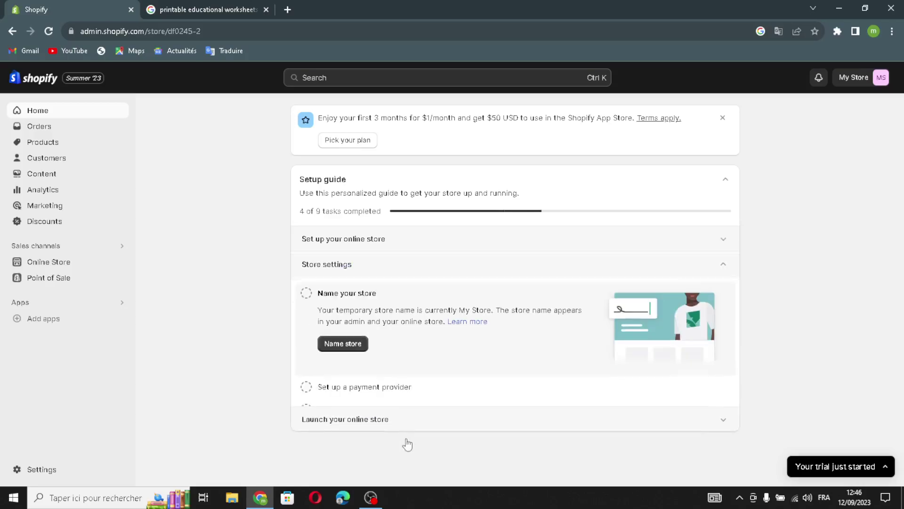
pyautogui.click(354, 348)
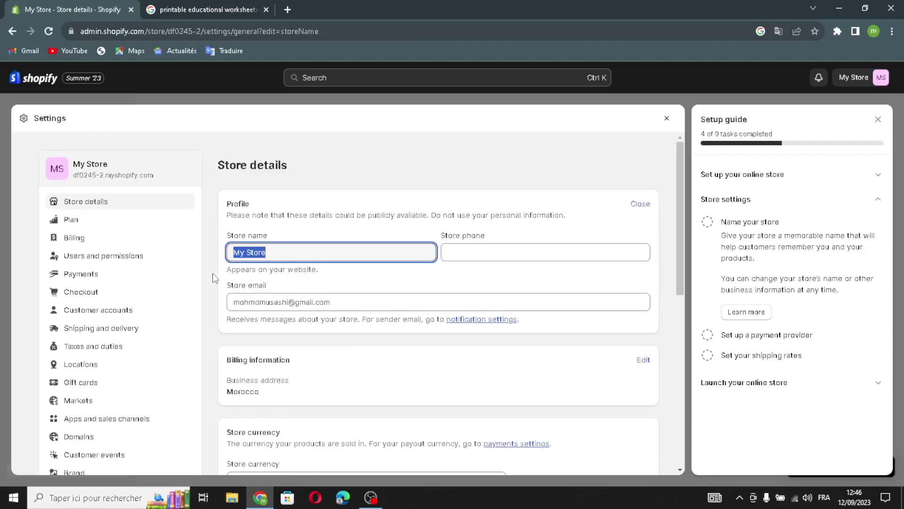
# Rename the store to PrintEdWorks and save the settings.
pyautogui.write('PrintEdWorks')
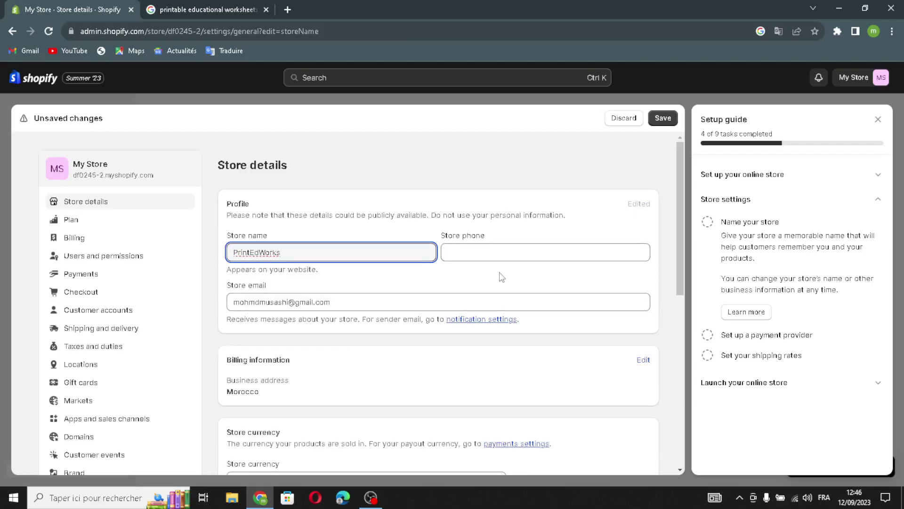
pyautogui.click(519, 257)
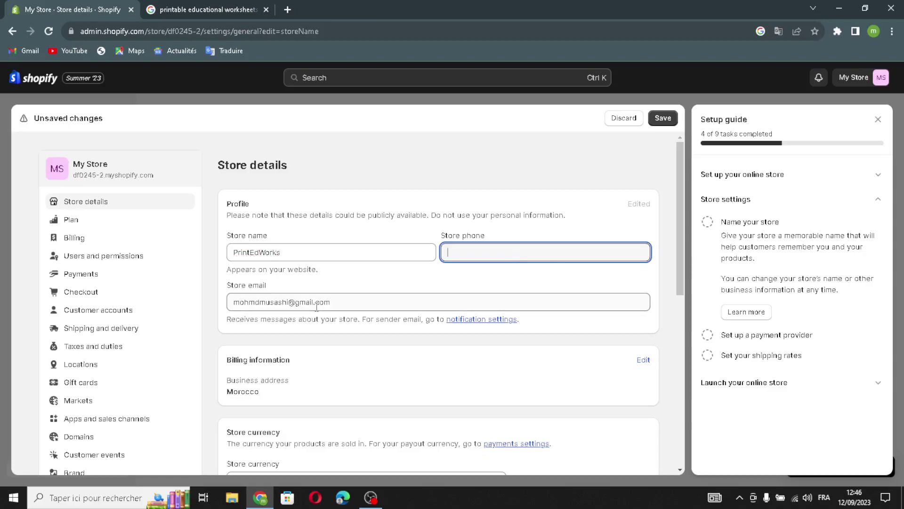
pyautogui.click(667, 118)
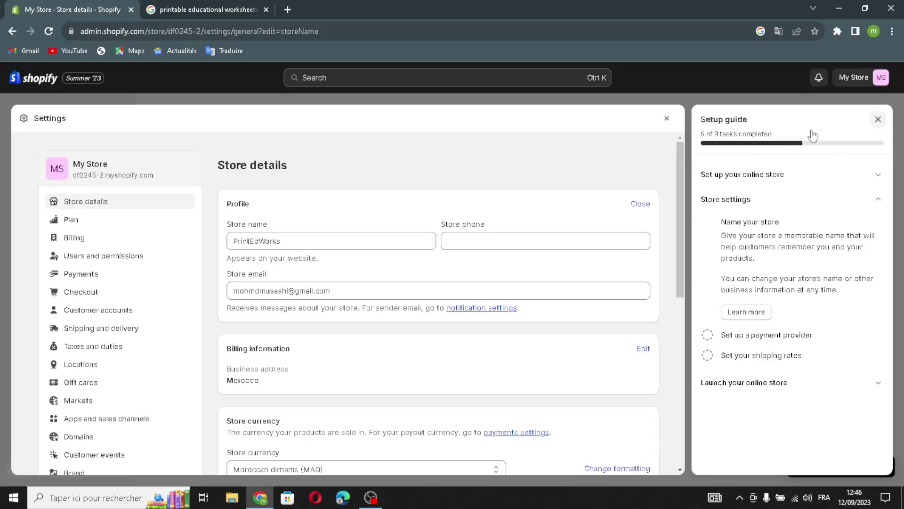
pyautogui.click(875, 118)
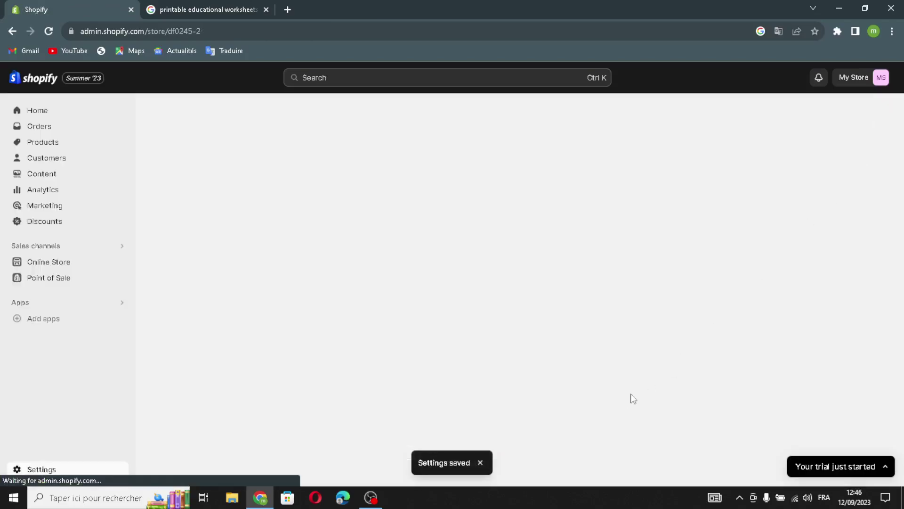
# Mark the 'Set up a payment provider' and 'Set your shipping rates' setup tasks as done.
pyautogui.click(307, 316)
pyautogui.click(307, 409)
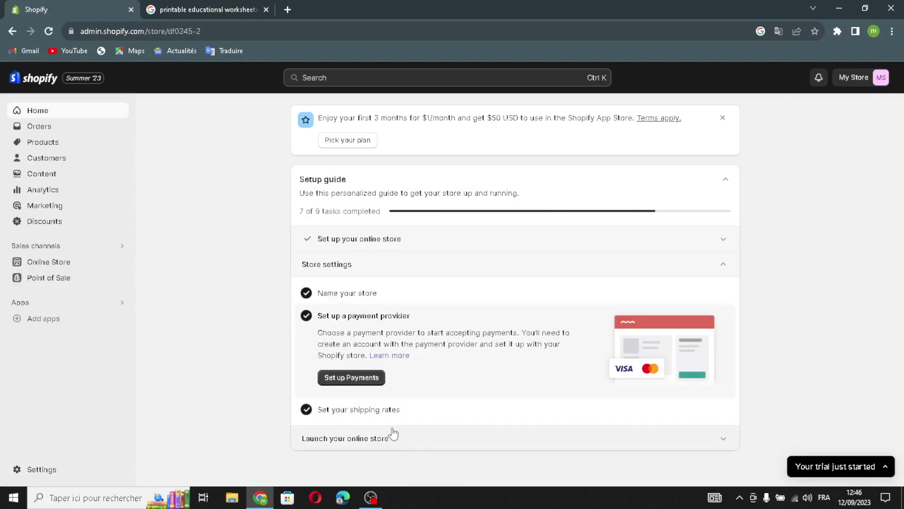